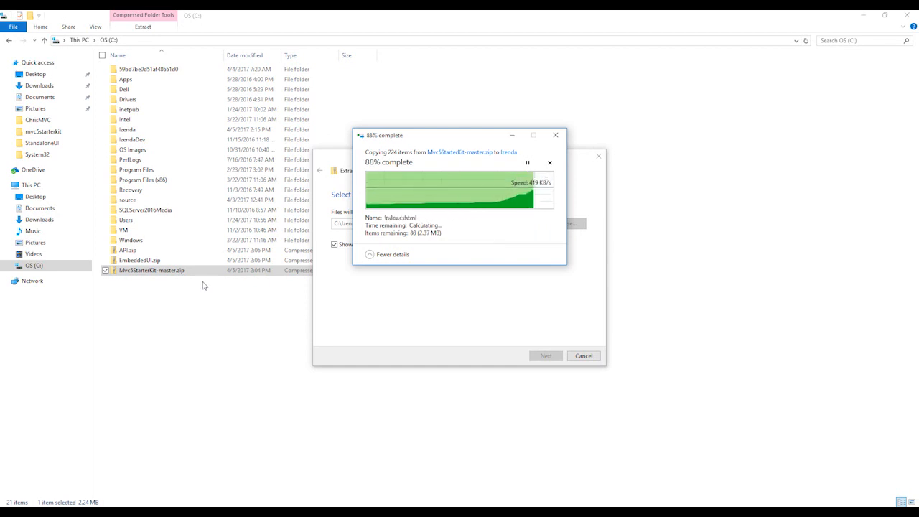
Extract EmbeddedUI.zip into the C:\Izenda folder
click(145, 260)
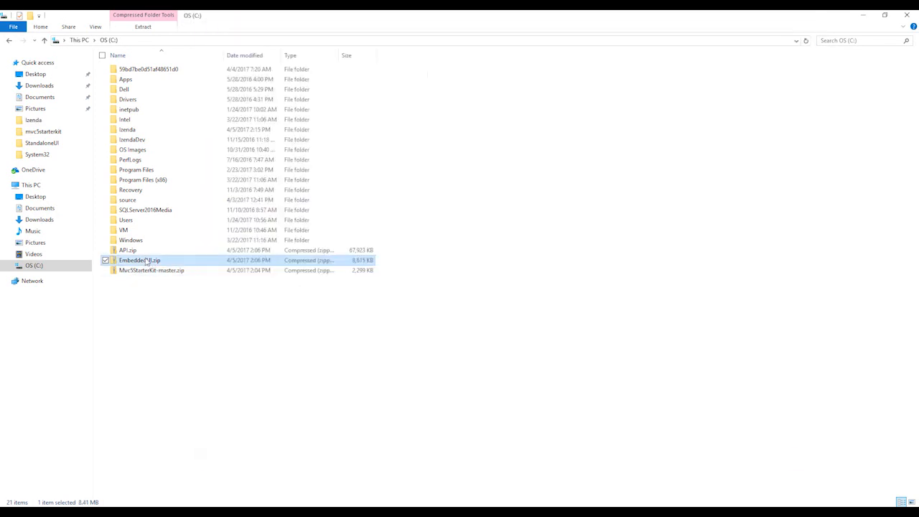
right_click(146, 261)
click(93, 289)
click(567, 225)
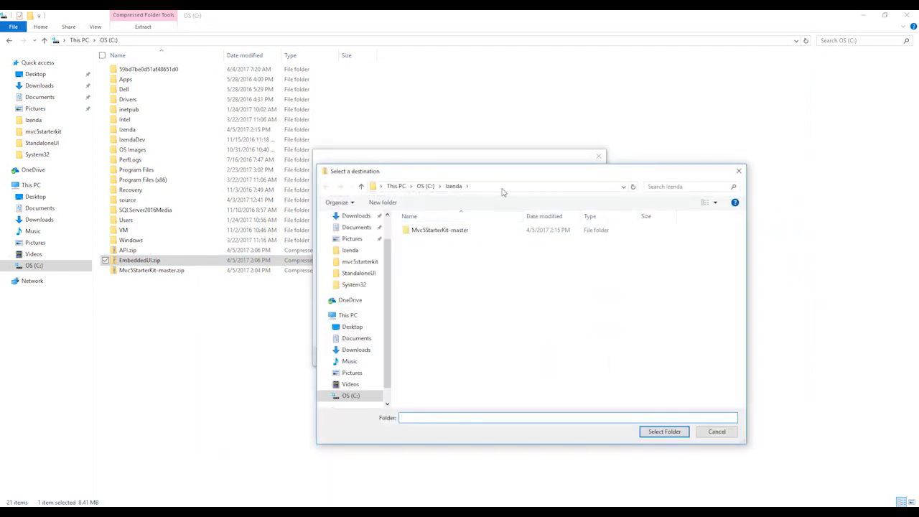
click(664, 431)
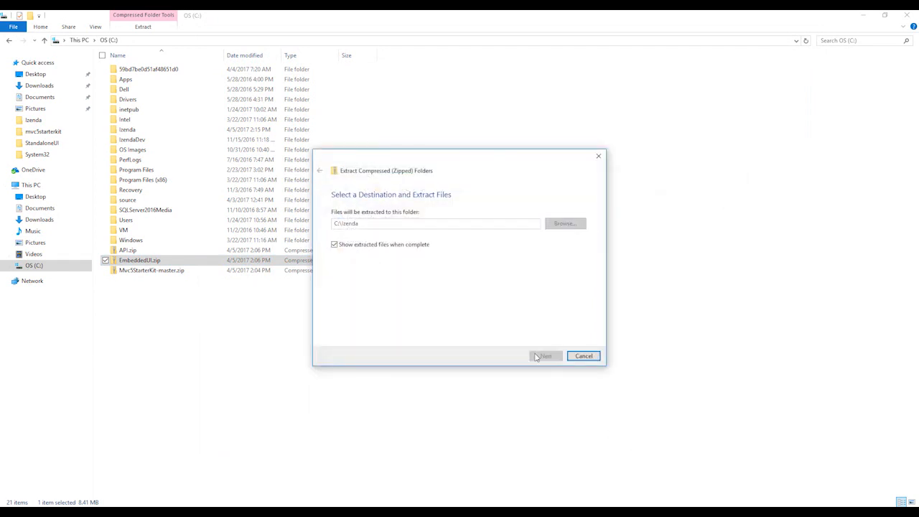
click(545, 356)
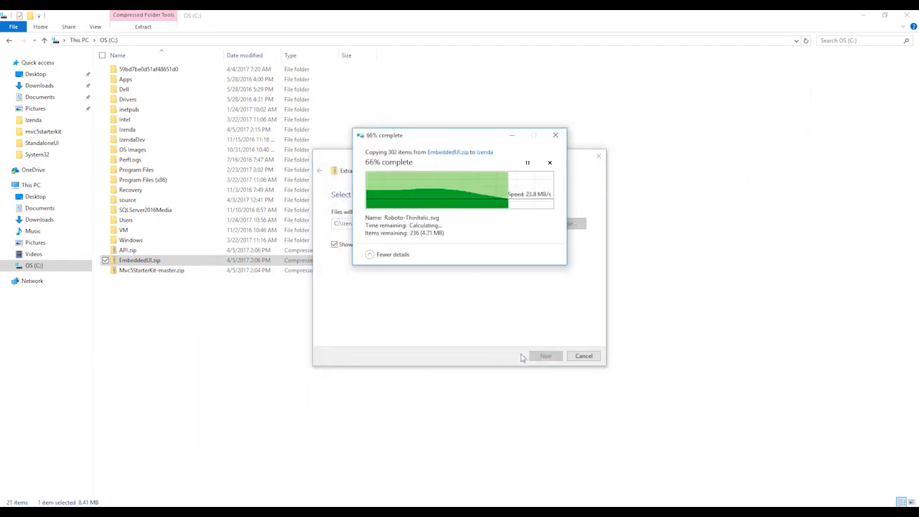
Extract API.zip into the C:\Izenda folder
click(130, 249)
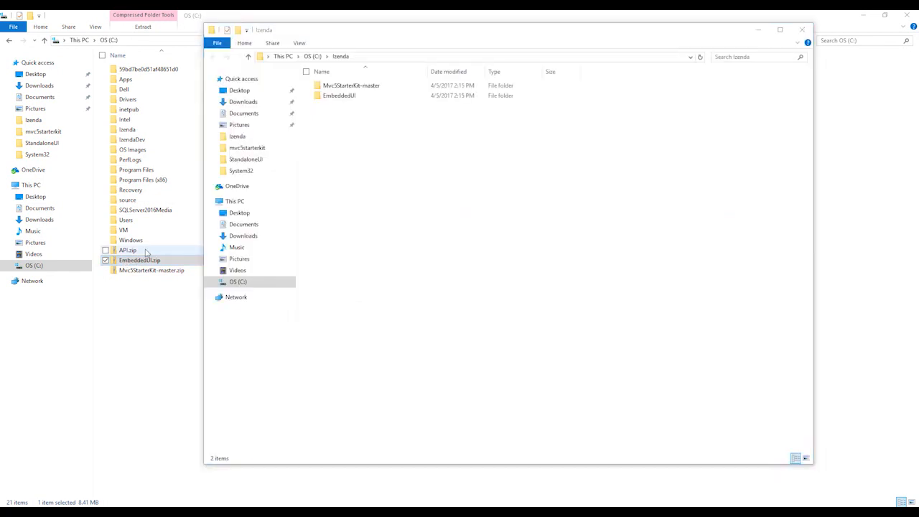
right_click(143, 250)
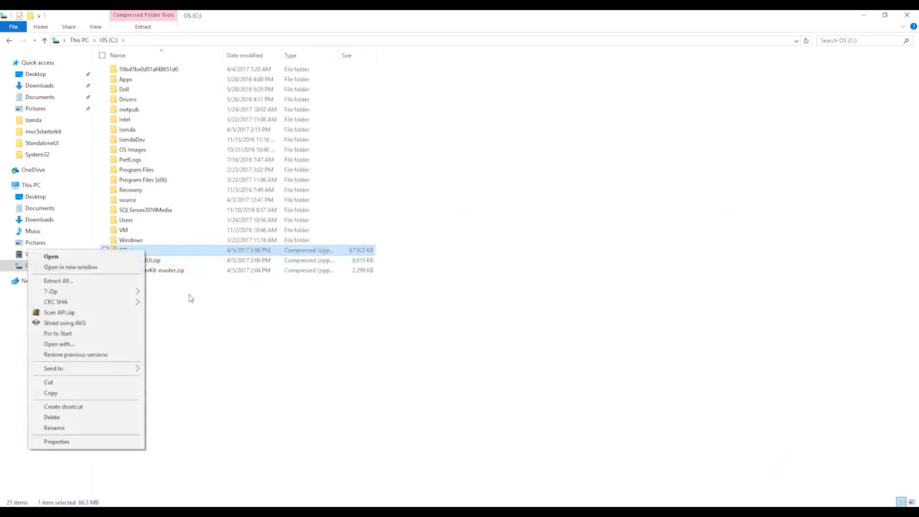
click(111, 284)
text(C:\Izenda)
click(552, 353)
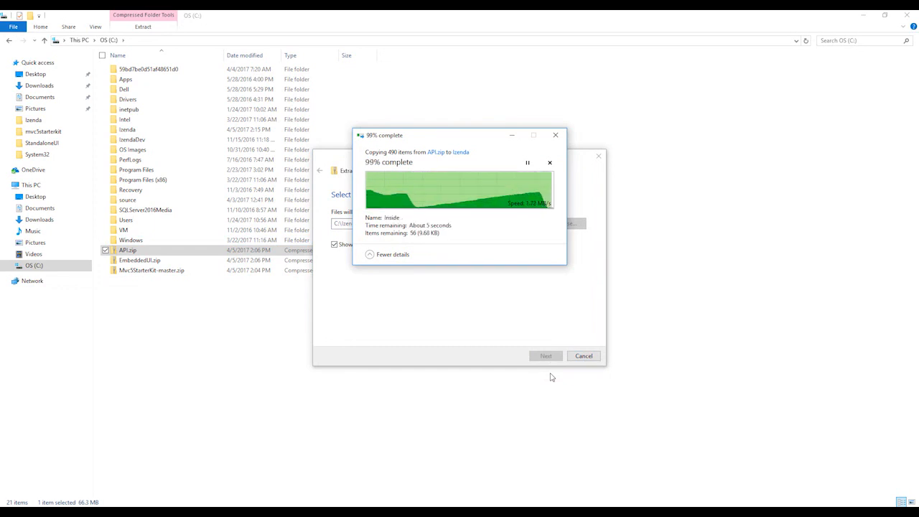
Open the C:\Izenda\API folder in File Explorer and place its restored window beside Visual Studio's Solution Explorer
drag(491, 327, 327, 81)
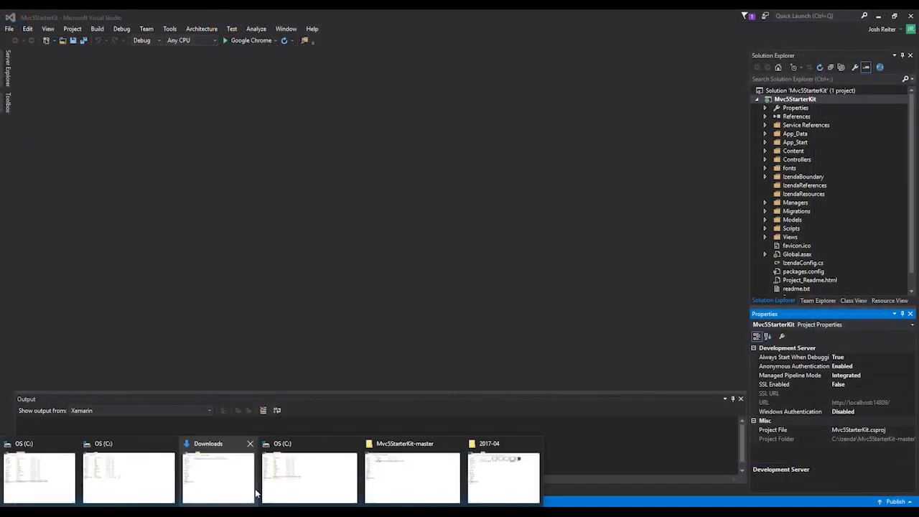
click(381, 490)
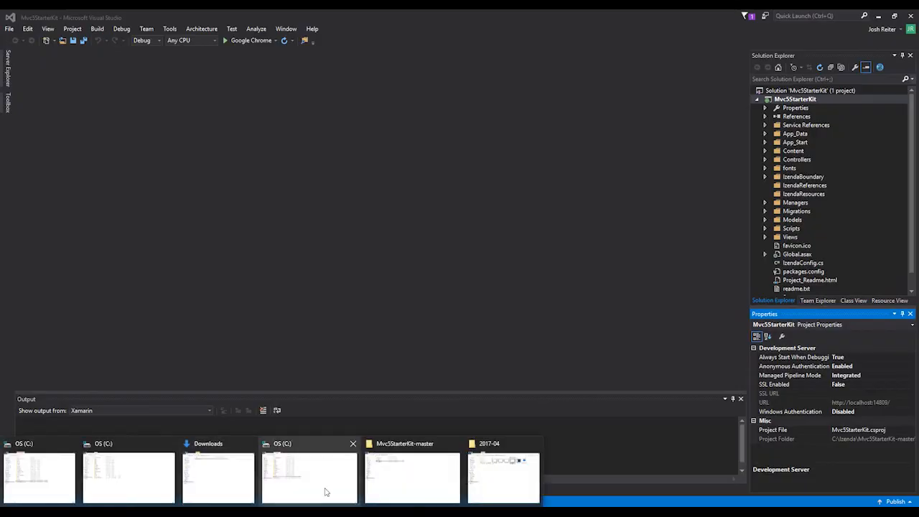
click(460, 477)
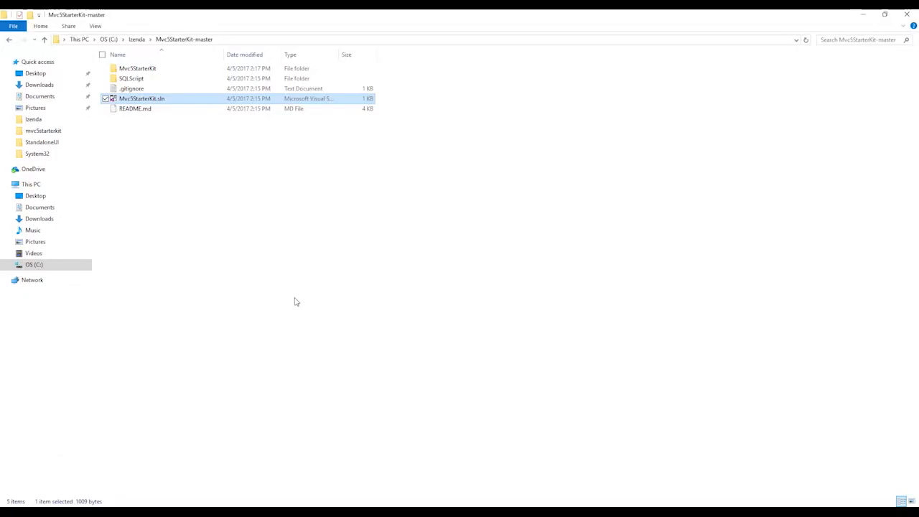
click(136, 39)
double_click(128, 68)
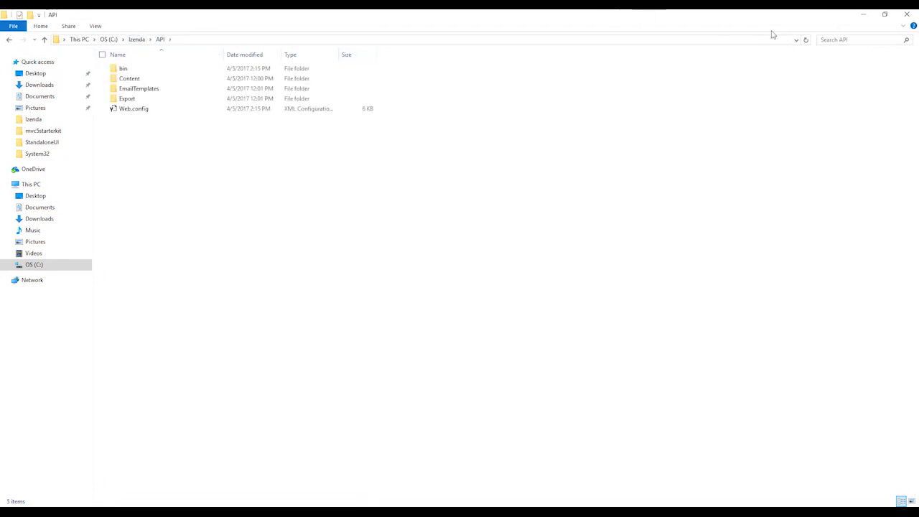
click(885, 14)
drag(599, 37, 443, 65)
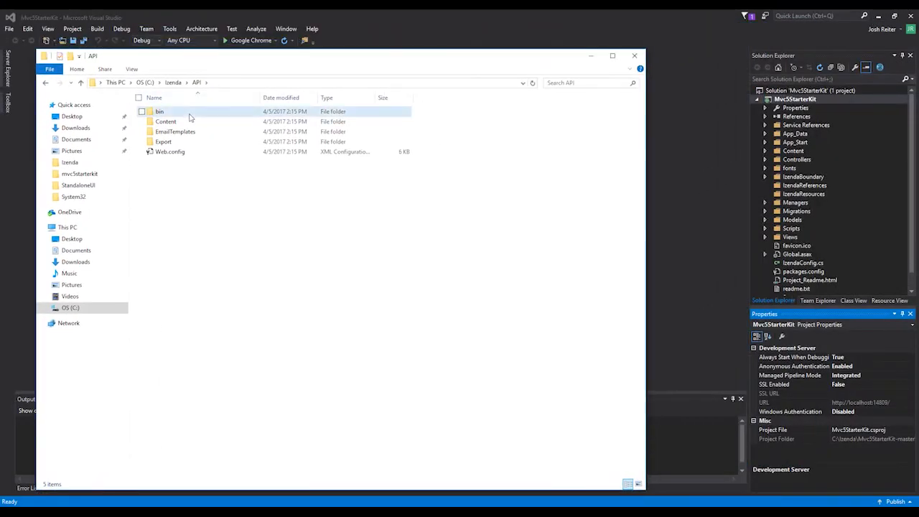
Copy all contents of the API bin folder into the project's IzendaReferences folder
double_click(191, 114)
key(ctrl+a)
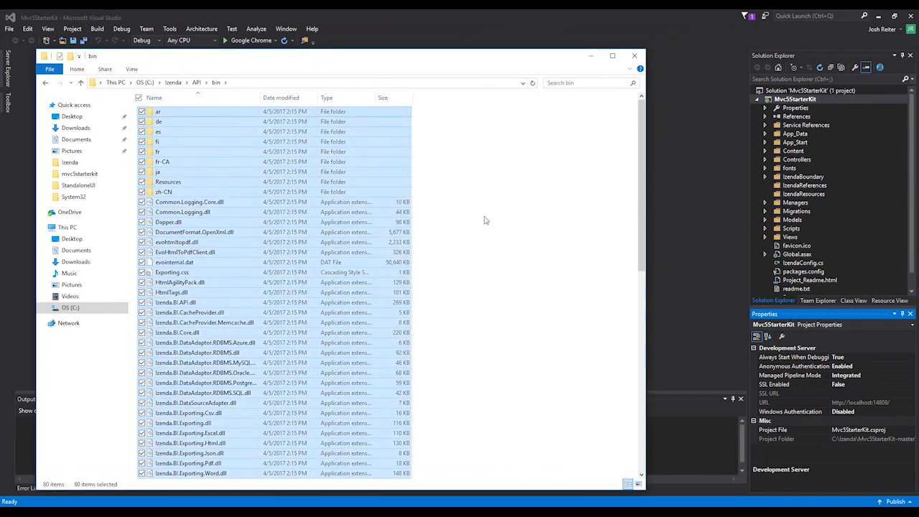
drag(253, 201, 802, 188)
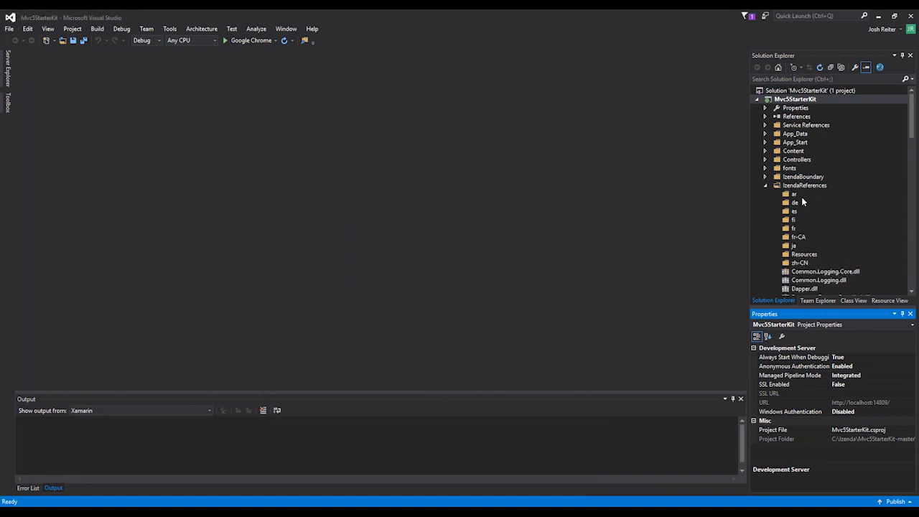
Copy the Content, EmailTemplates and Export folders from the API folder into the project's IzendaResources folder and check both Izenda folders
key(alt+Tab)
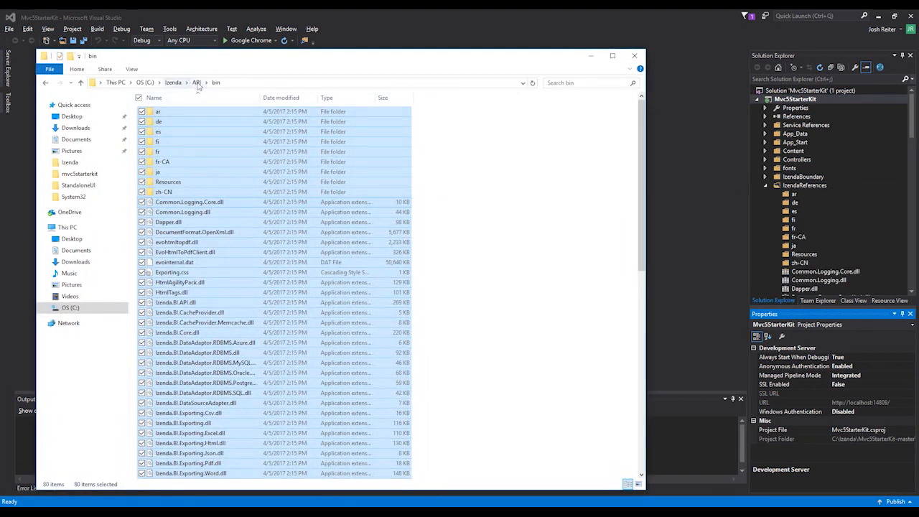
click(196, 83)
click(765, 186)
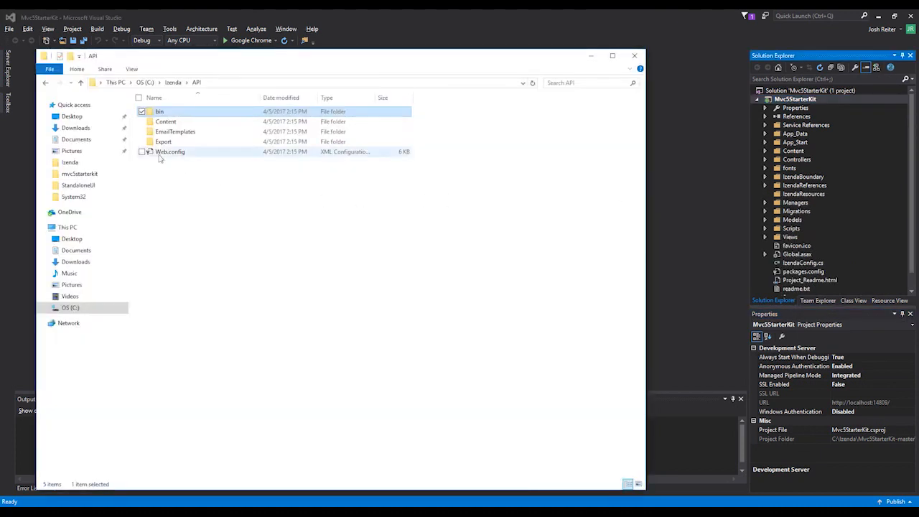
click(166, 122)
ctrl+click(172, 135)
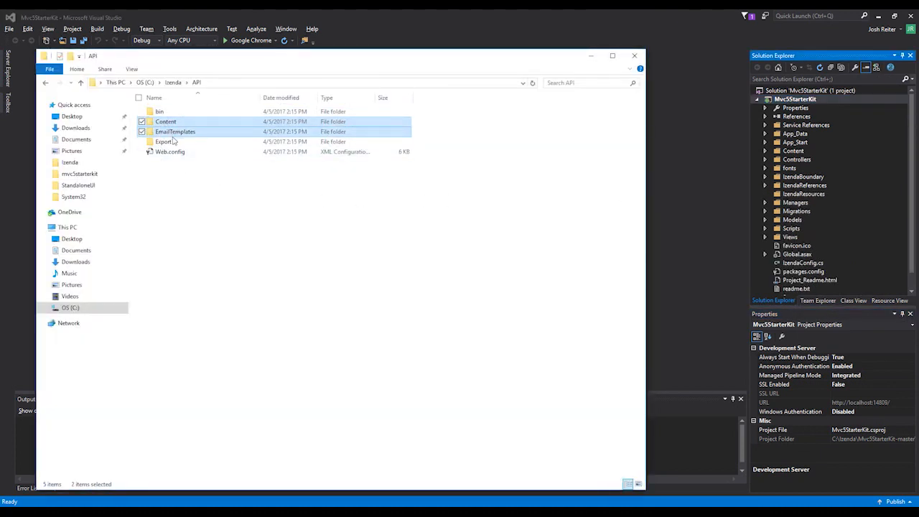
ctrl+click(172, 143)
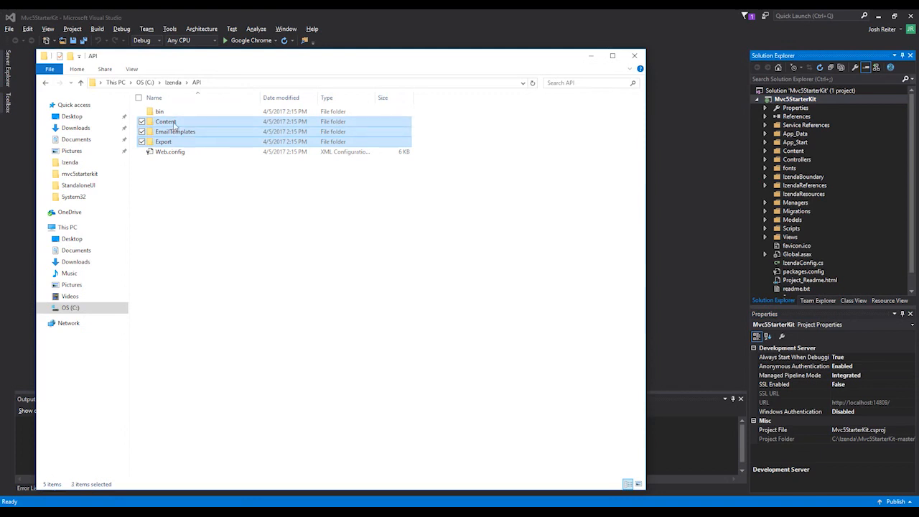
drag(173, 126, 824, 200)
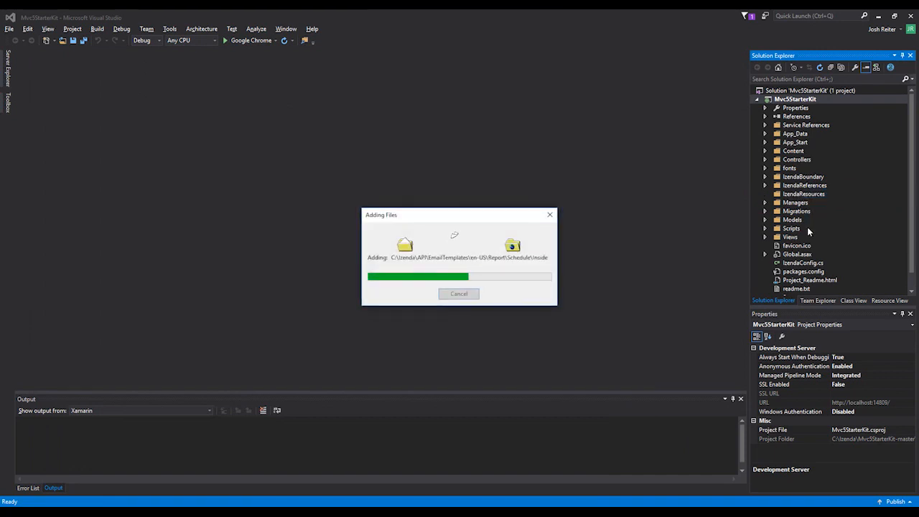
click(765, 194)
click(765, 194)
click(765, 186)
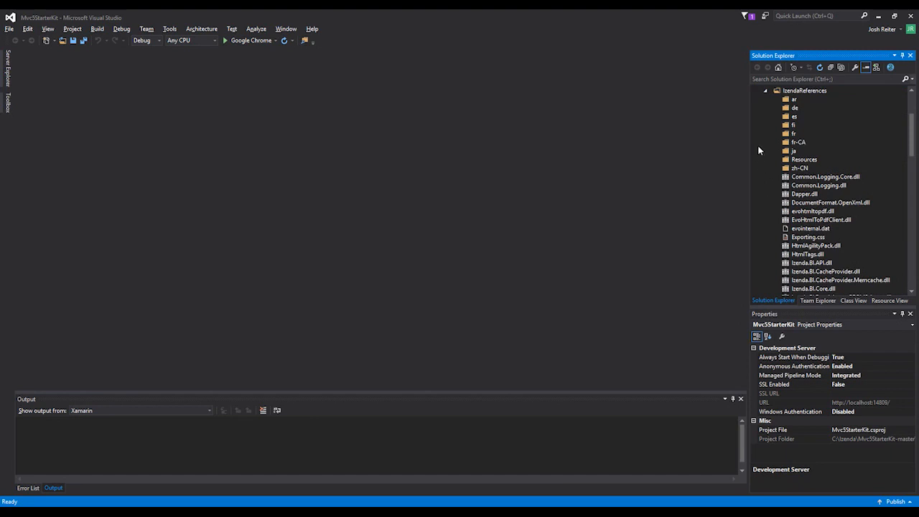
click(766, 92)
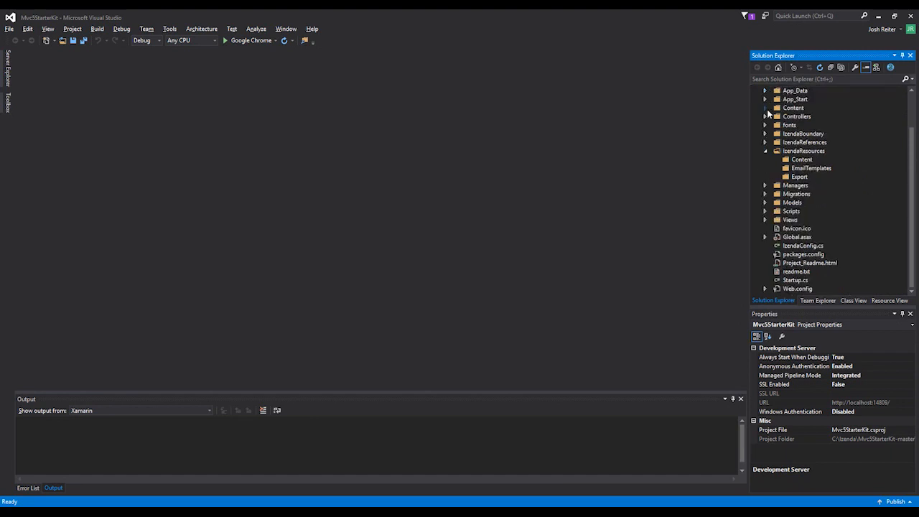
click(766, 152)
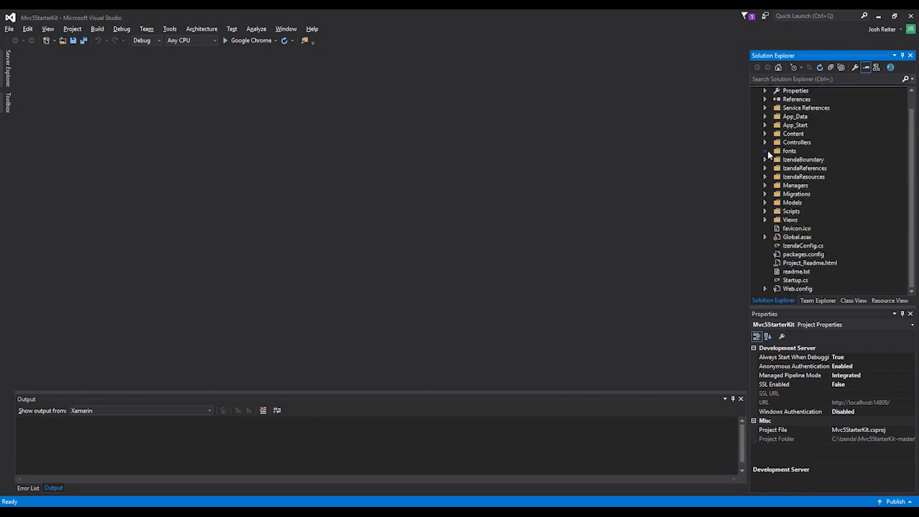
Copy everything in the C:\Izenda\EmbeddedUI folder into the izenda subfolder of the project's Scripts folder
key(alt+Tab)
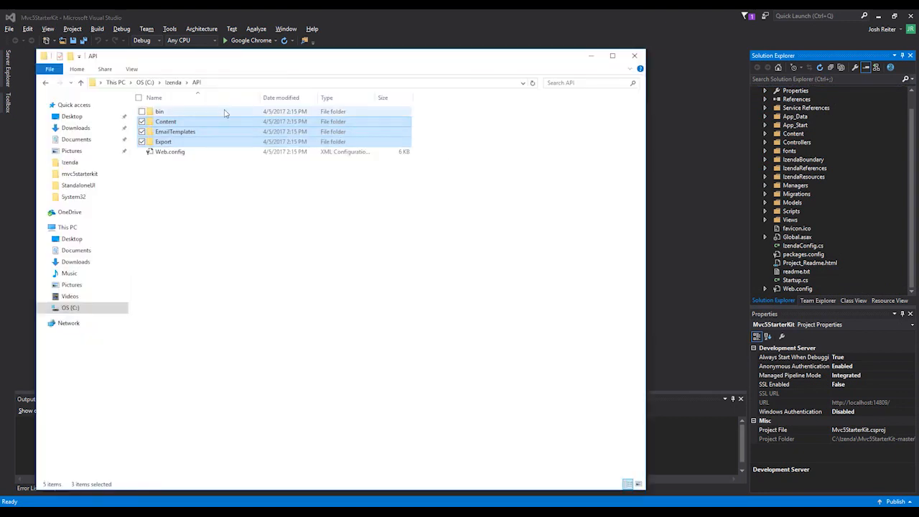
click(172, 81)
double_click(171, 121)
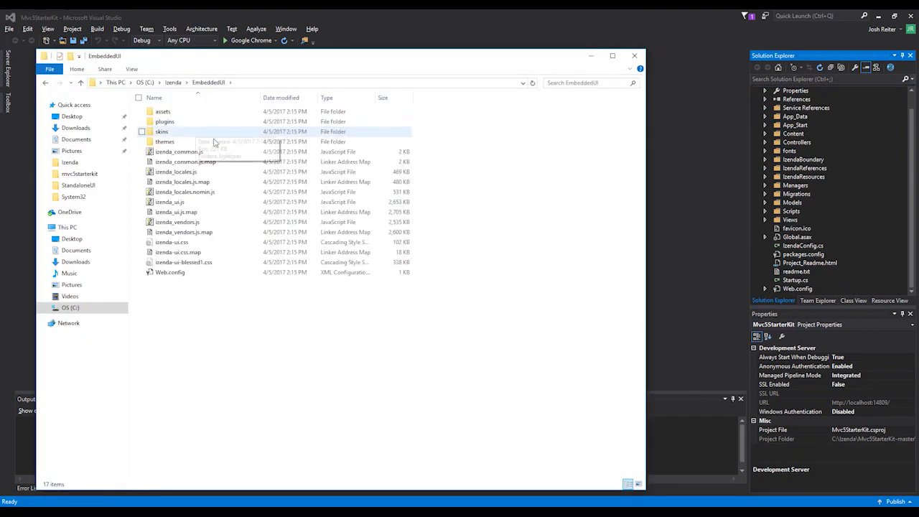
key(ctrl+a)
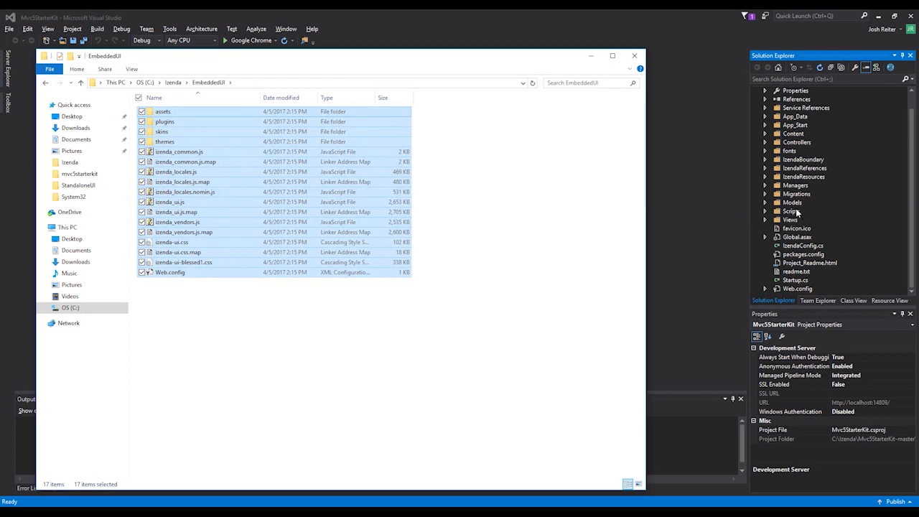
click(764, 212)
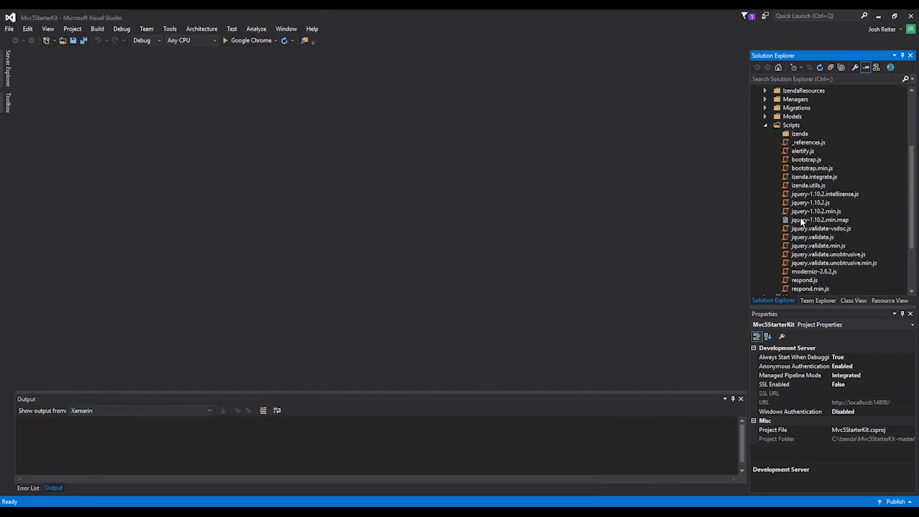
click(798, 135)
key(alt+Tab)
drag(378, 214, 804, 138)
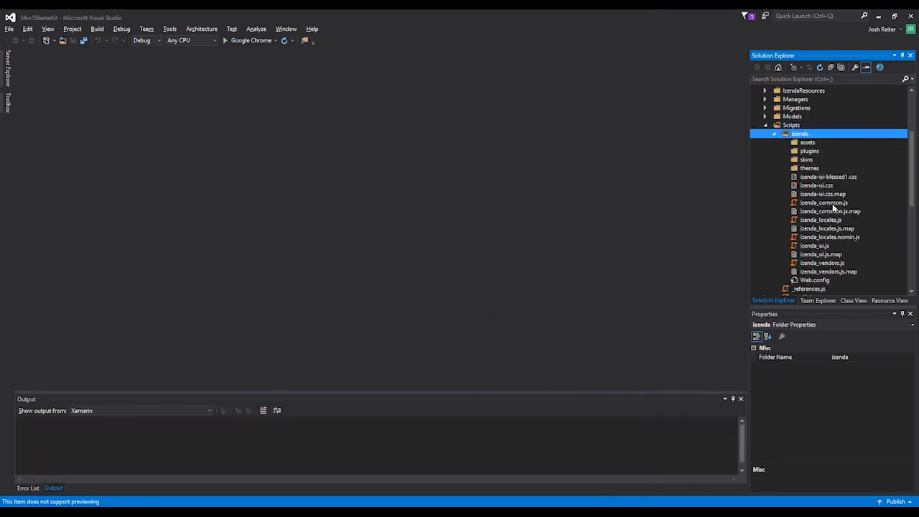
Review the contents of the IzendaReferences and IzendaResources folders in the Mvc5StarterKit project
scroll(835, 209, up, 3)
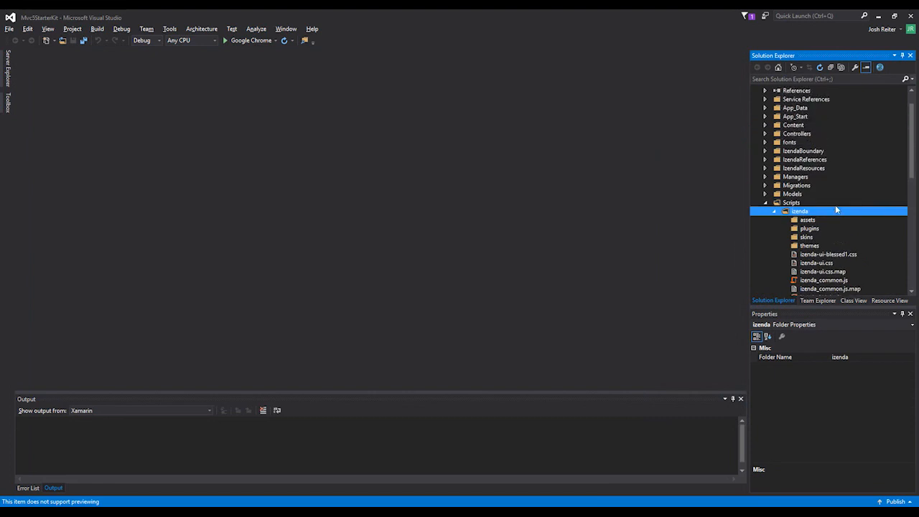
click(765, 160)
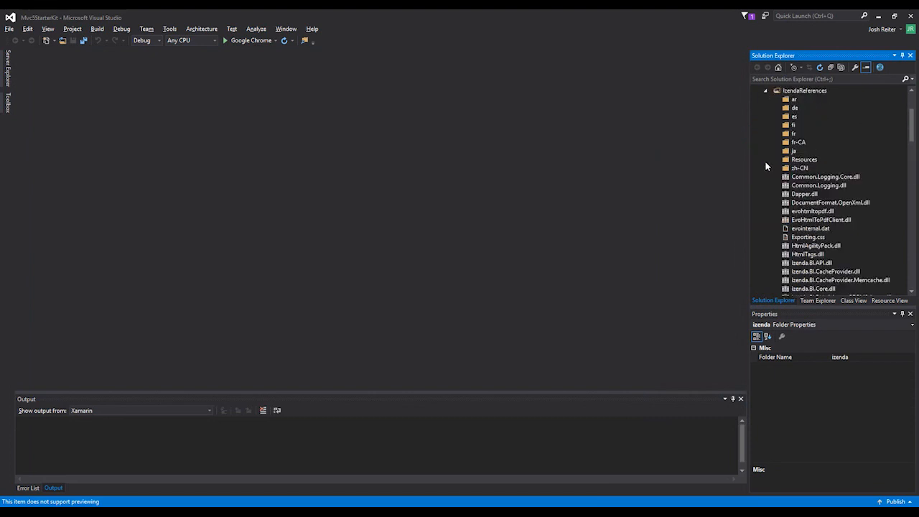
click(764, 91)
click(765, 100)
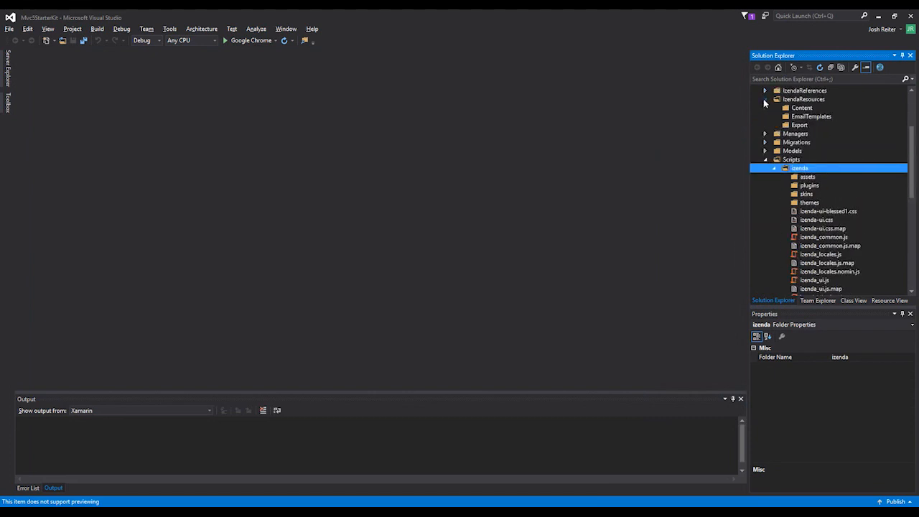
click(764, 100)
click(764, 91)
click(765, 91)
click(765, 99)
click(765, 100)
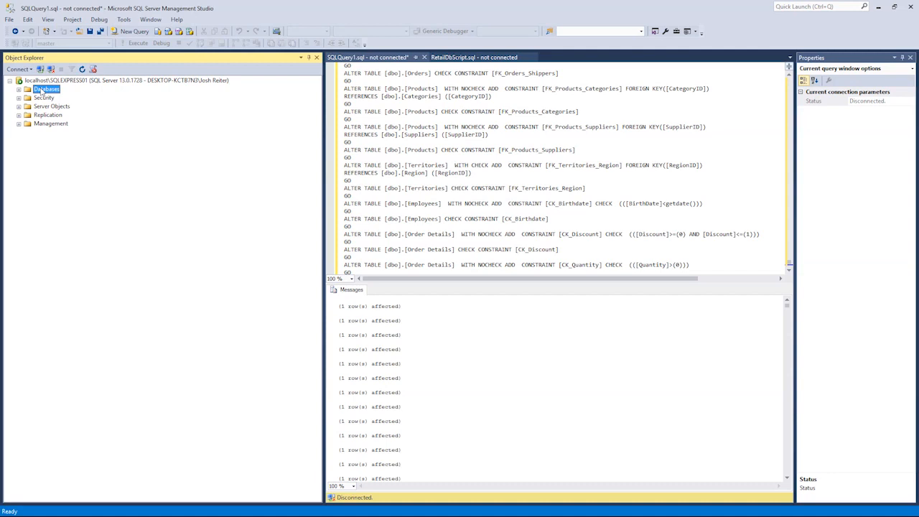
In SQL Server Management Studio, create a new database named Retail on the local server and expand the list of databases
right_click(41, 91)
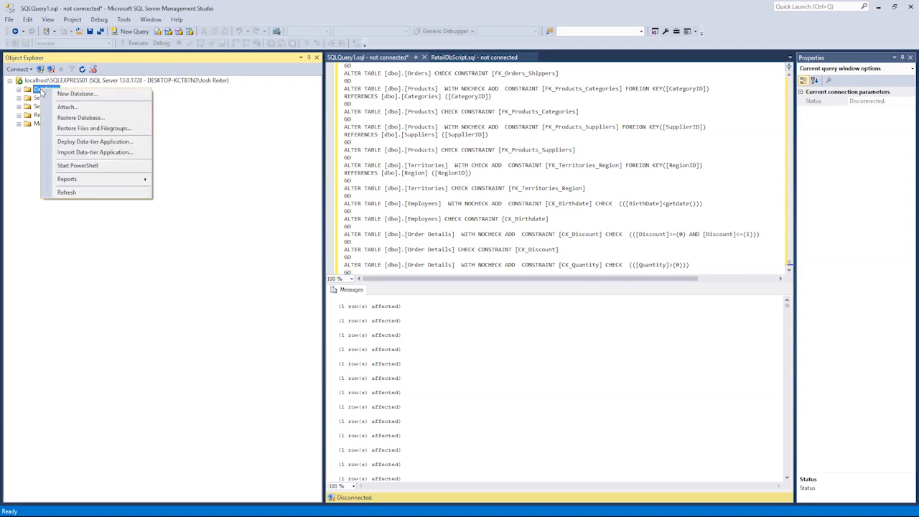
click(63, 92)
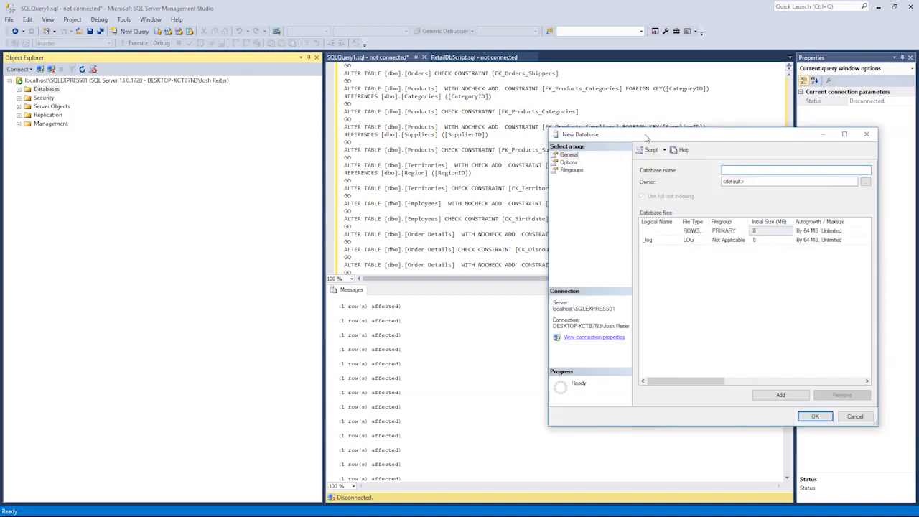
text(Rea)
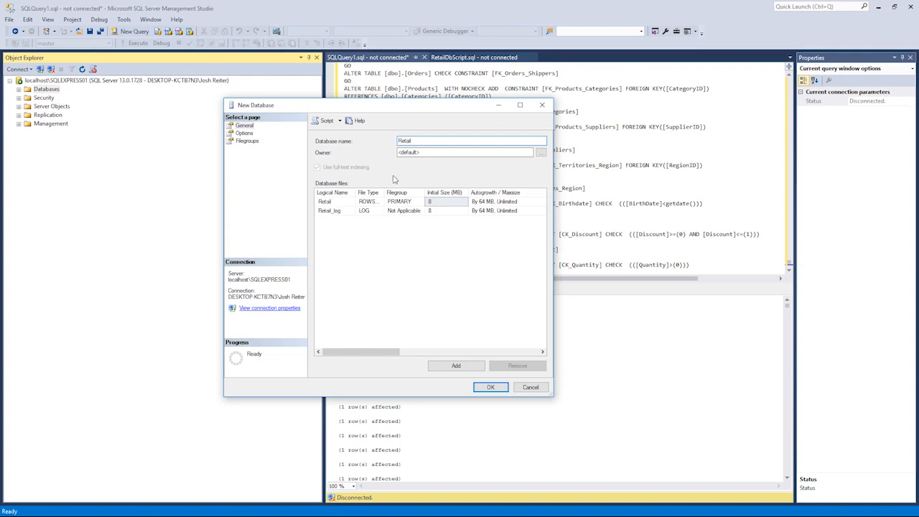
click(490, 387)
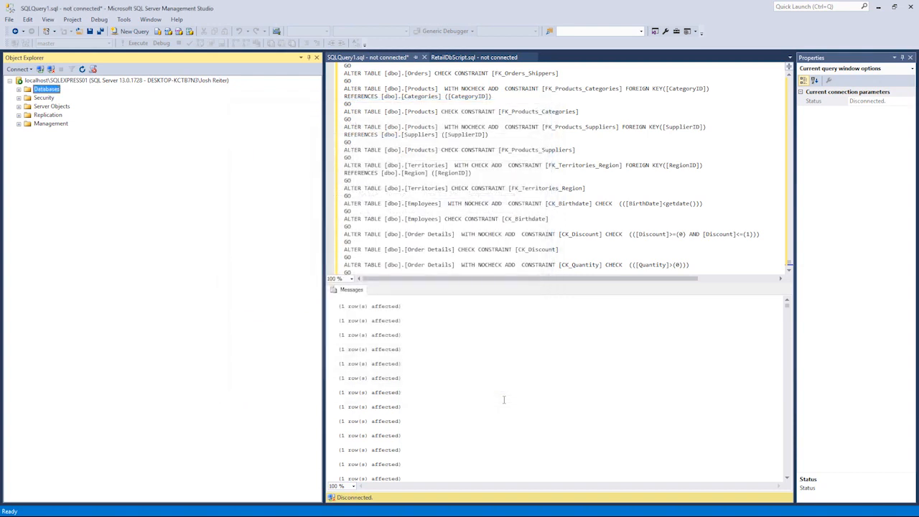
click(18, 90)
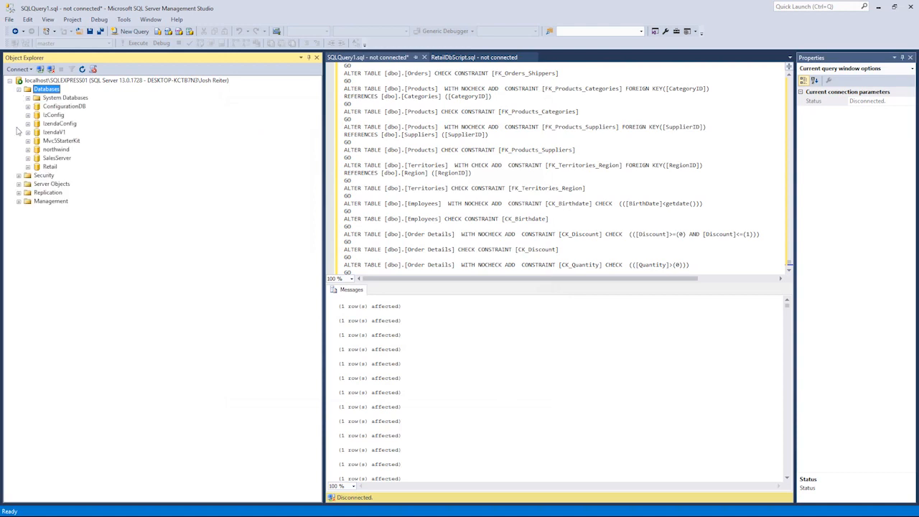
Open a new query window on the Retail database
click(49, 167)
right_click(49, 167)
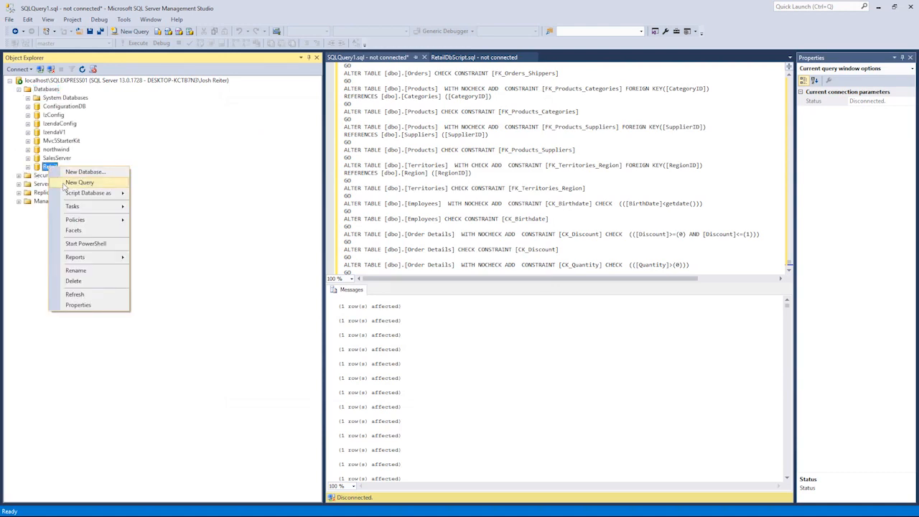
click(64, 184)
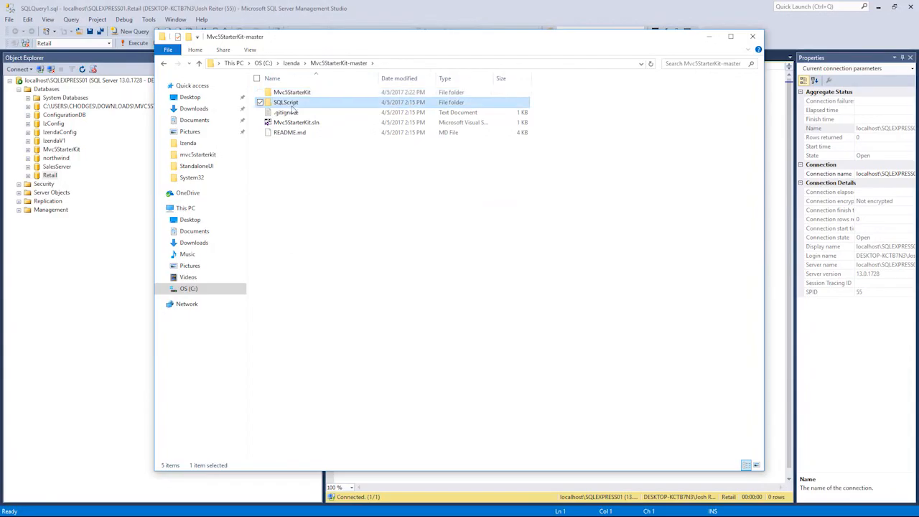
Open RetailDbScript.sql, copy the whole script into the empty Retail query and execute it
double_click(291, 101)
double_click(313, 101)
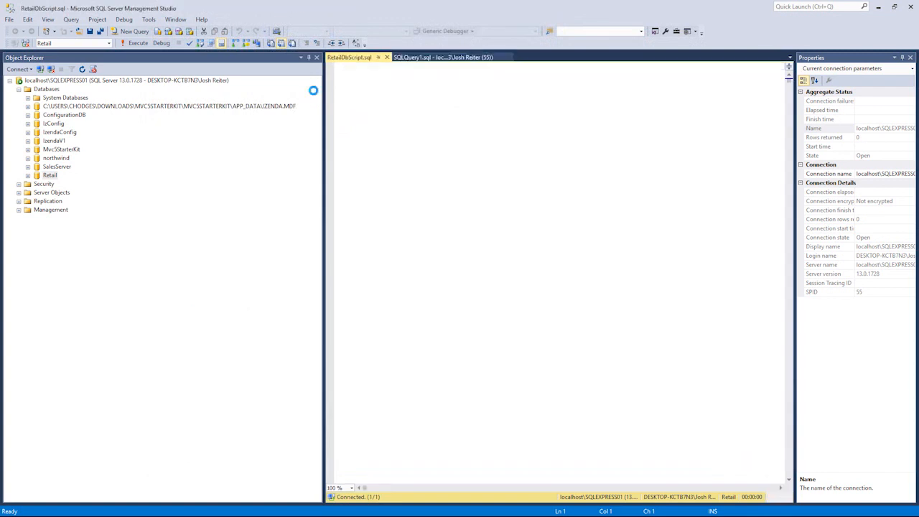
click(404, 120)
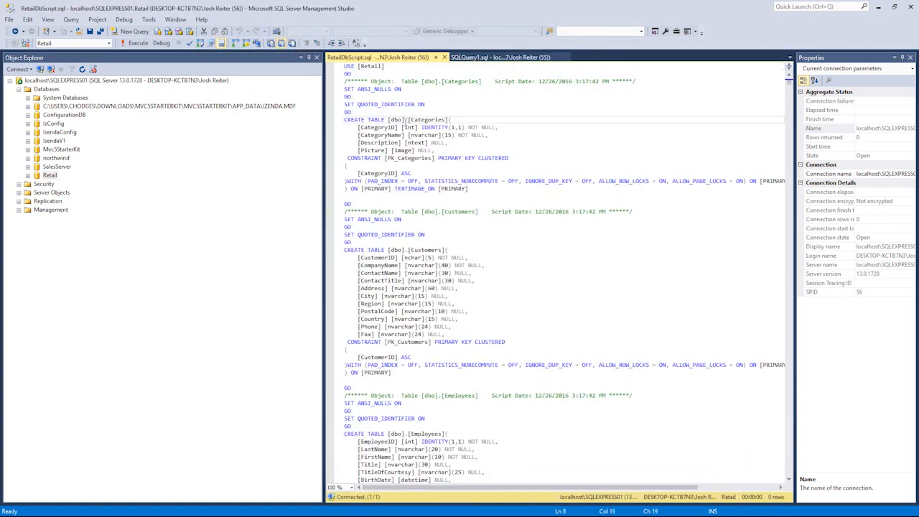
key(ctrl+a)
click(473, 58)
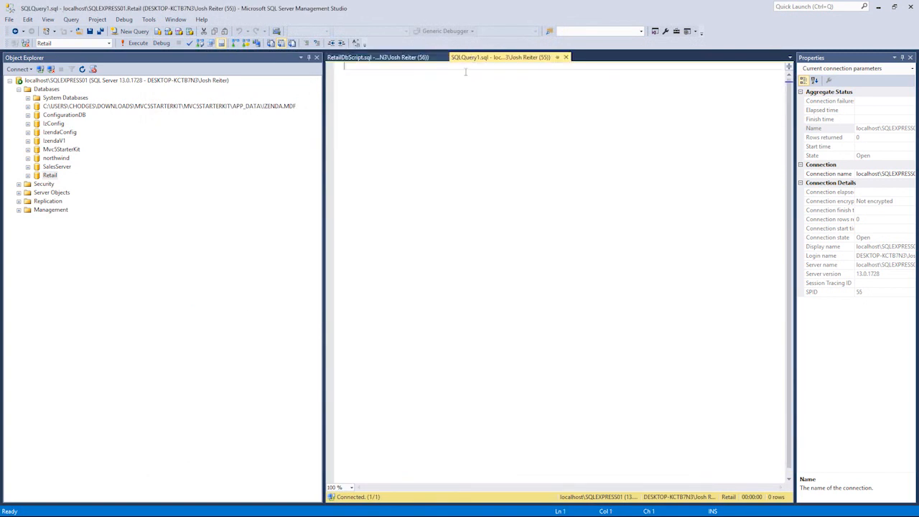
key(ctrl+v)
click(134, 43)
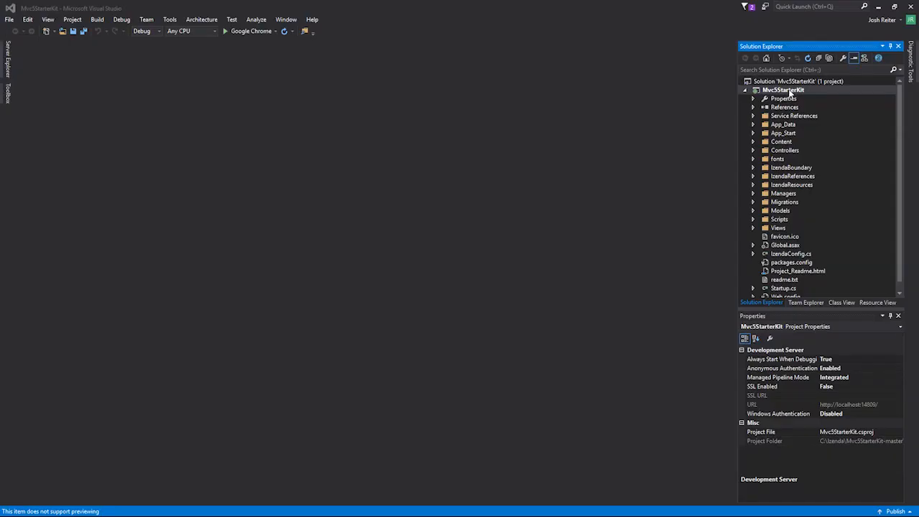
Switch to Visual Studio, build the Mvc5StarterKit project and run it in Google Chrome
click(786, 92)
right_click(759, 93)
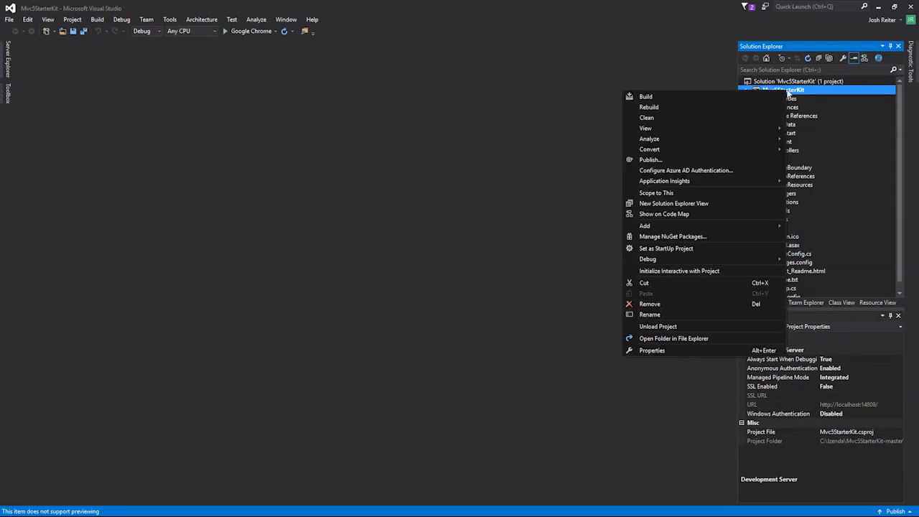
click(758, 96)
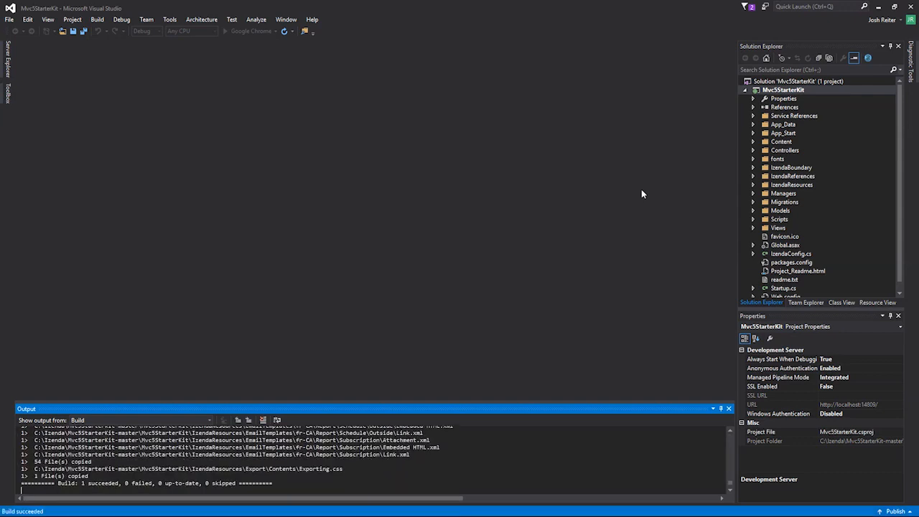
click(251, 31)
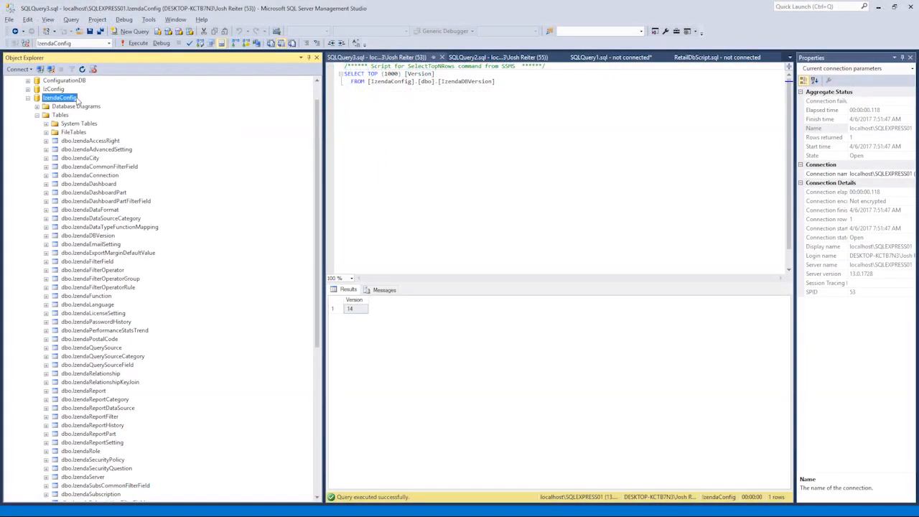
In SQL Server Management Studio, query the top 1000 rows of IzendaConfig's dbo.IzendaDBVersion table to check the database version
click(89, 236)
right_click(110, 242)
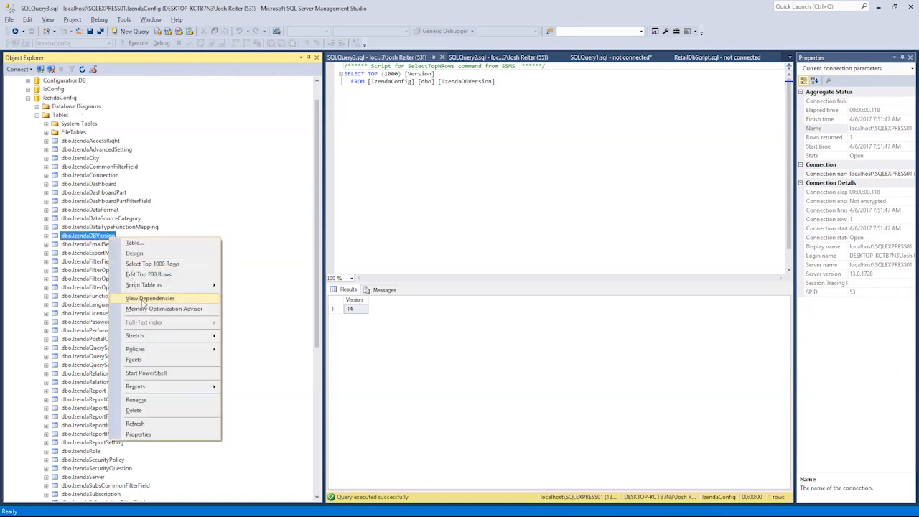
click(161, 269)
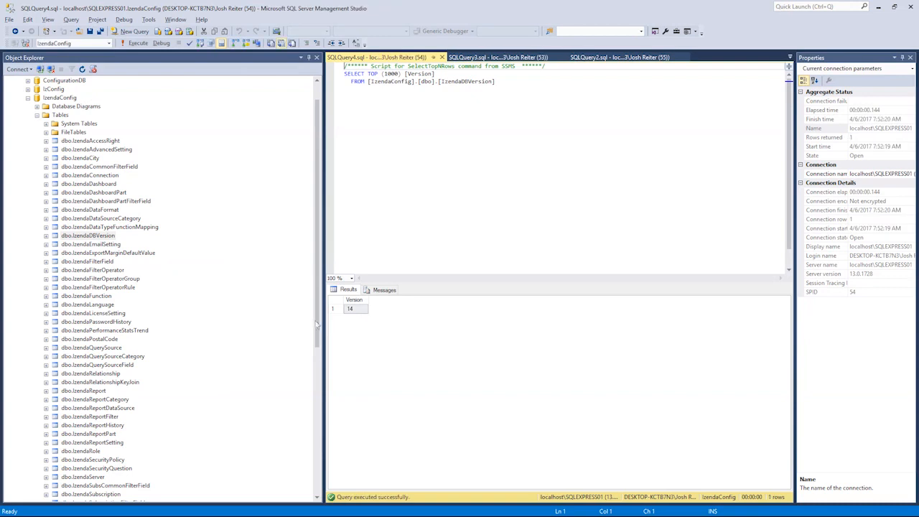
click(355, 313)
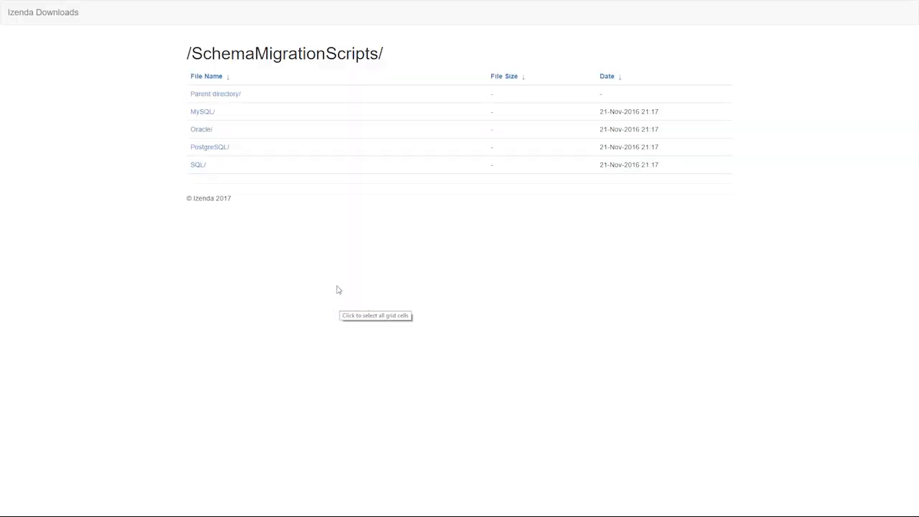
On the Izenda Downloads site, browse from SchemaMigrationScripts into the SQL folder's Up subfolder
drag(189, 54, 378, 55)
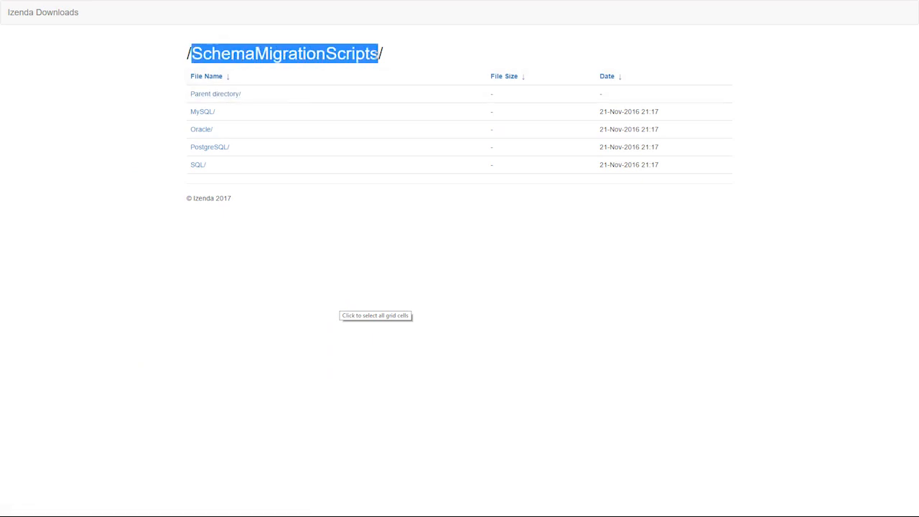
click(197, 166)
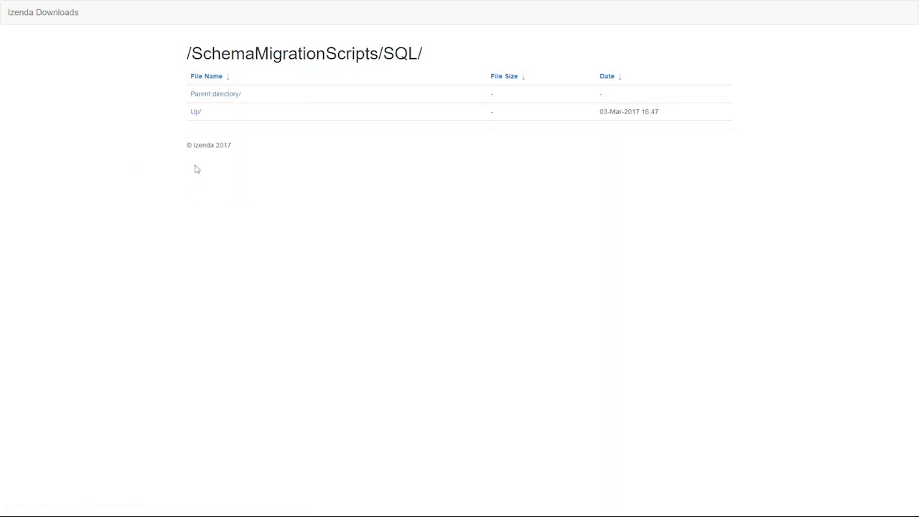
click(197, 114)
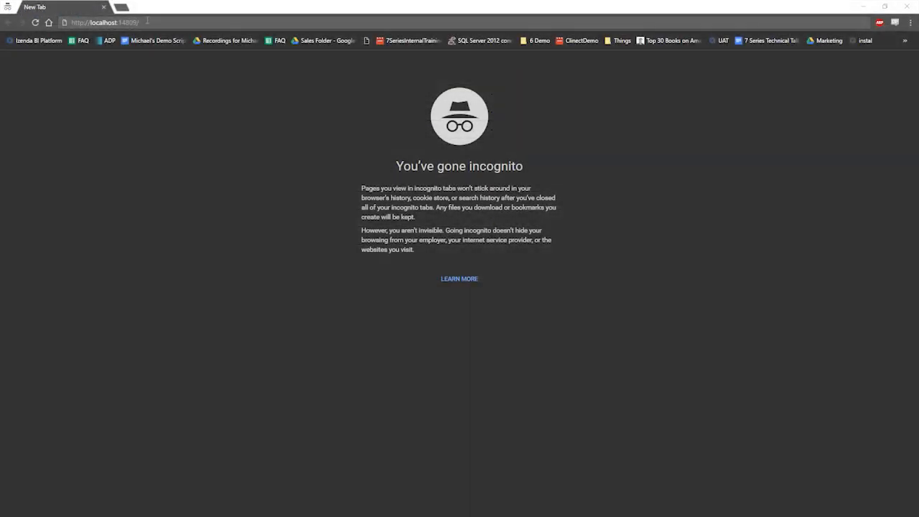
Load localhost:14809 in the browser and log in to the System tenant with the administrator's e-mail and password
key(Return)
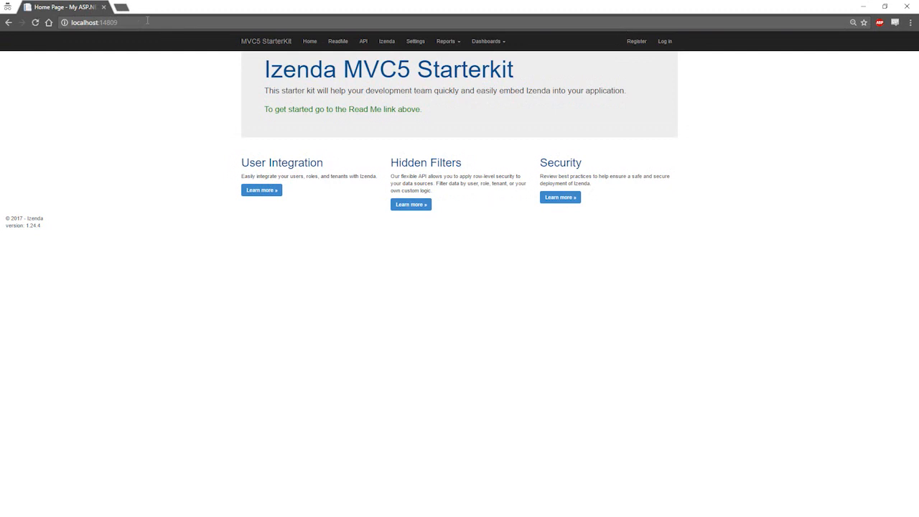
click(665, 41)
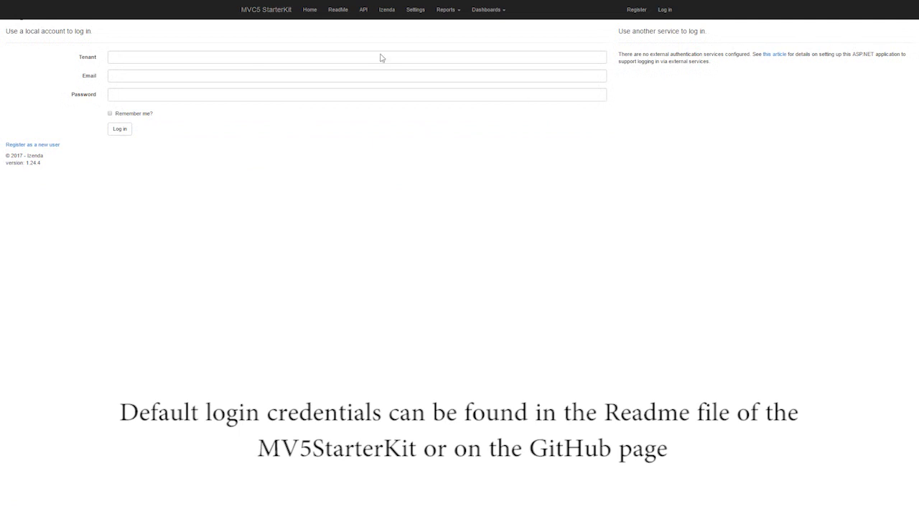
click(219, 59)
text(System)
key(Tab)
text(IzendaAdmin@s)
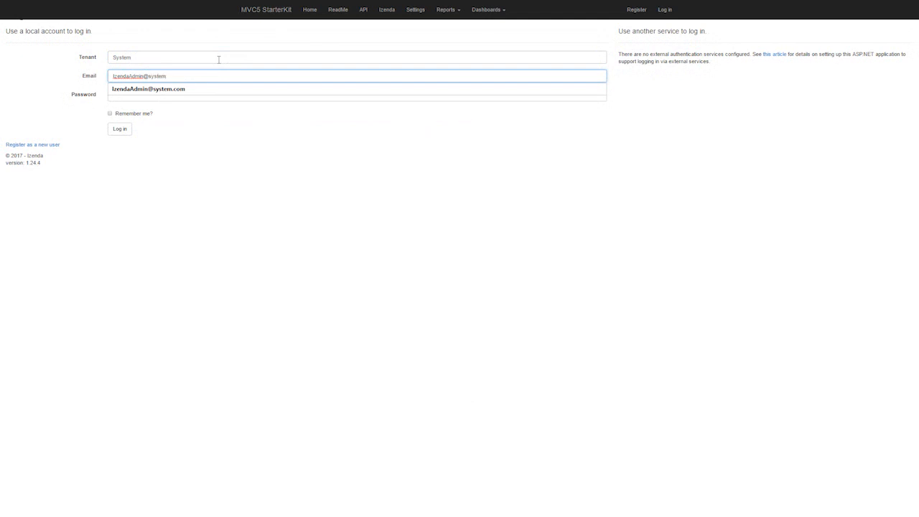
text(ystem)
click(196, 91)
click(119, 129)
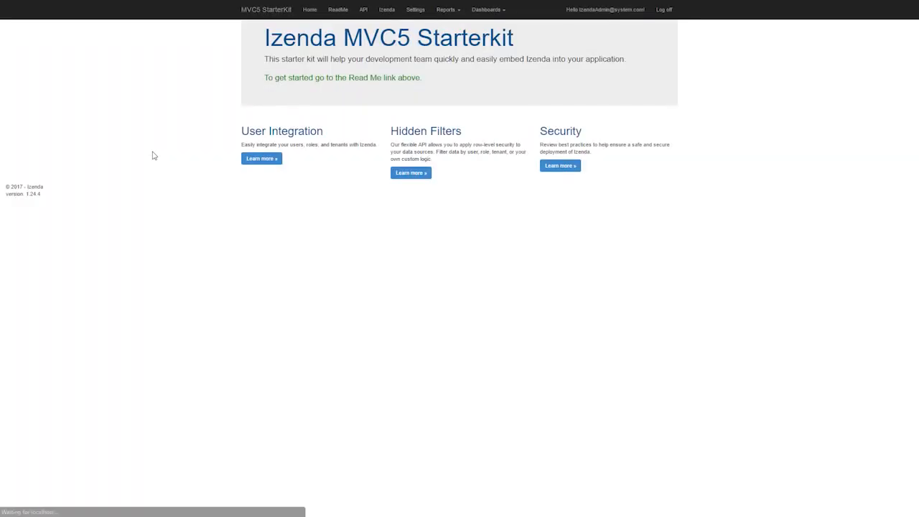
In the starter kit's Settings, fill in the license key and token for the system configuration database and validate them
click(413, 14)
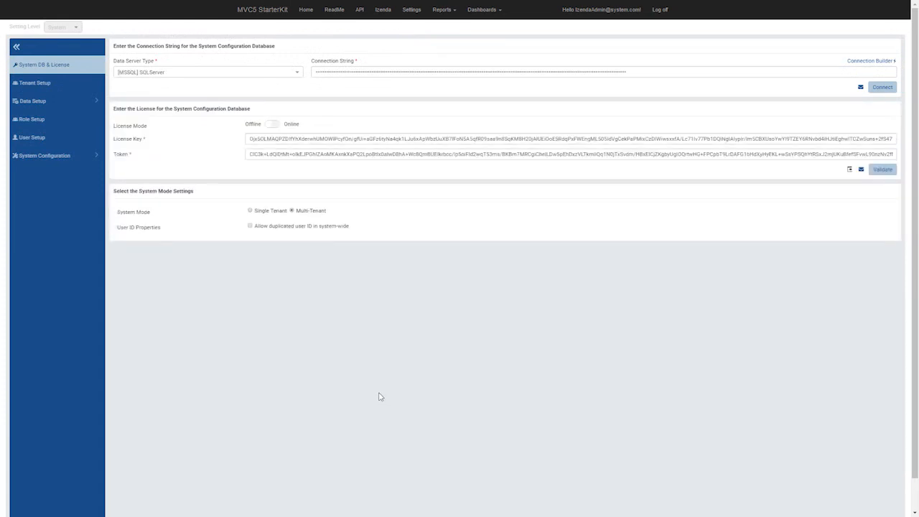
click(880, 171)
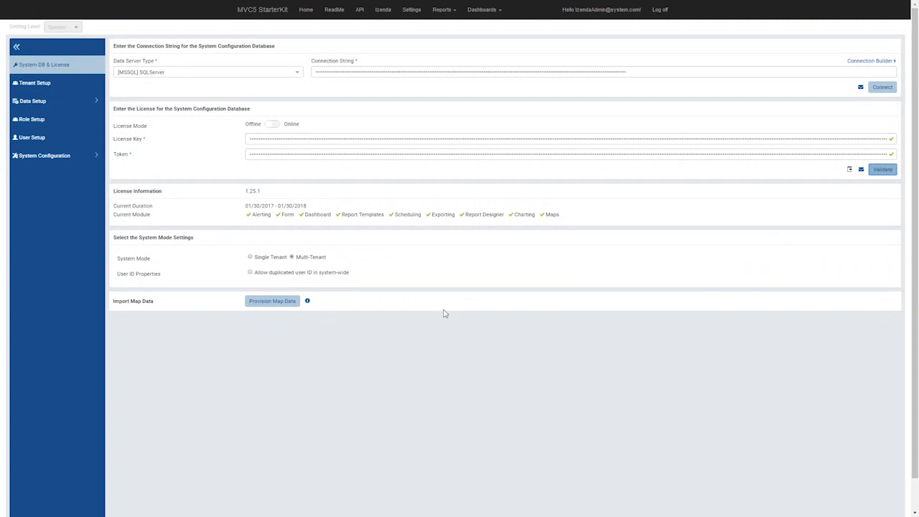
Under Data Setup, define a system-level [MSSQL] SQLServer connection named Retail and fill in its connection string
click(80, 104)
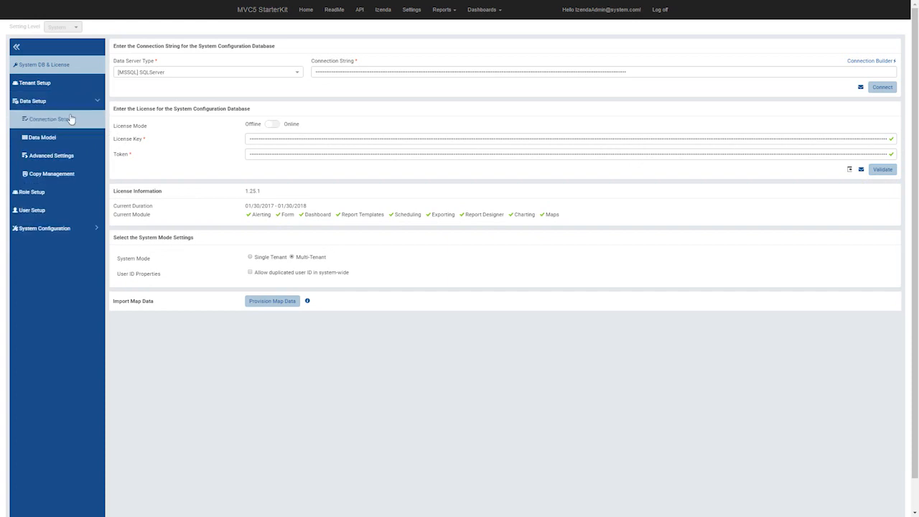
click(70, 120)
click(267, 72)
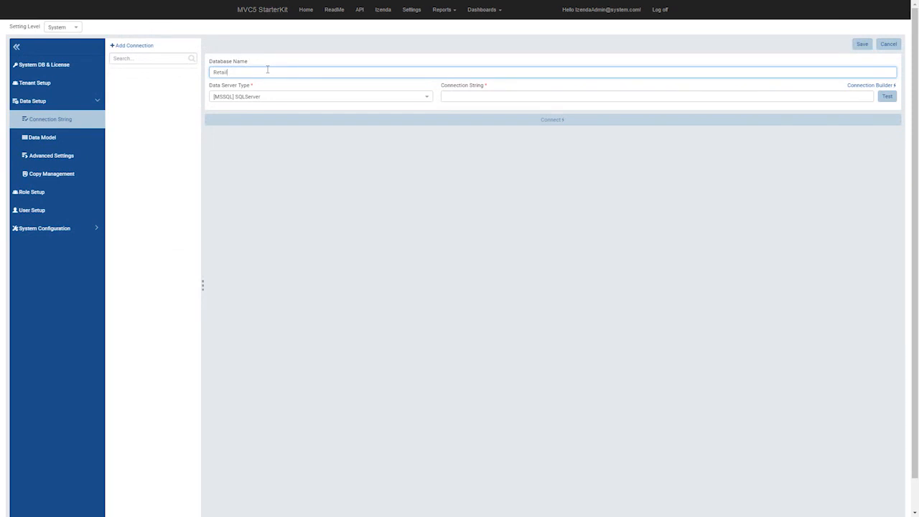
click(857, 86)
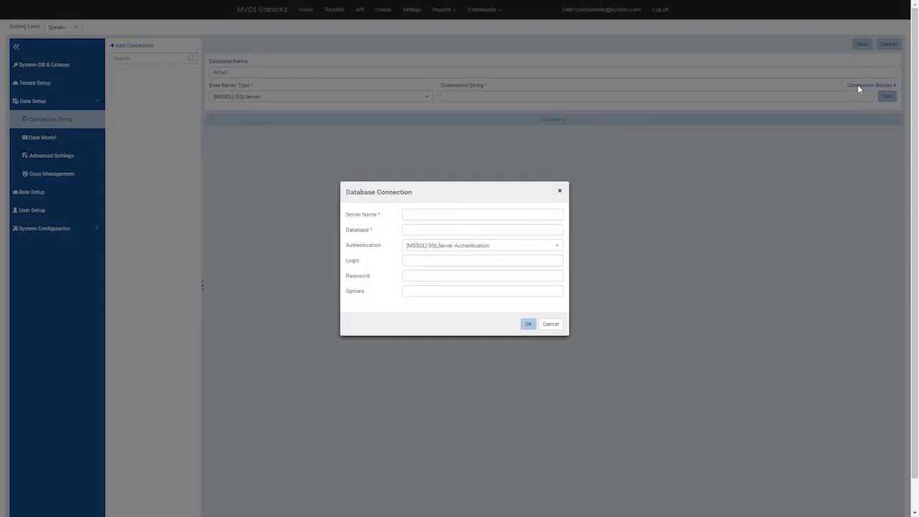
click(550, 325)
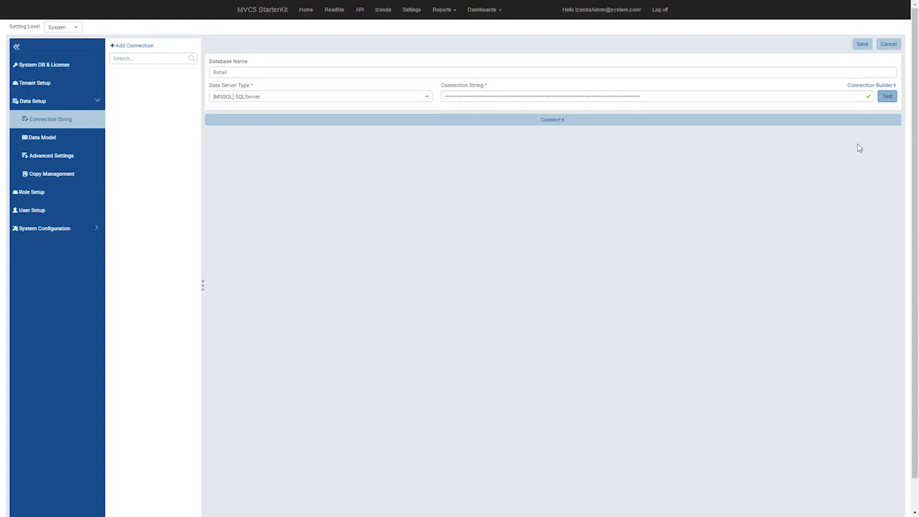
Test the Retail connection string and connect to the database
click(891, 101)
click(529, 120)
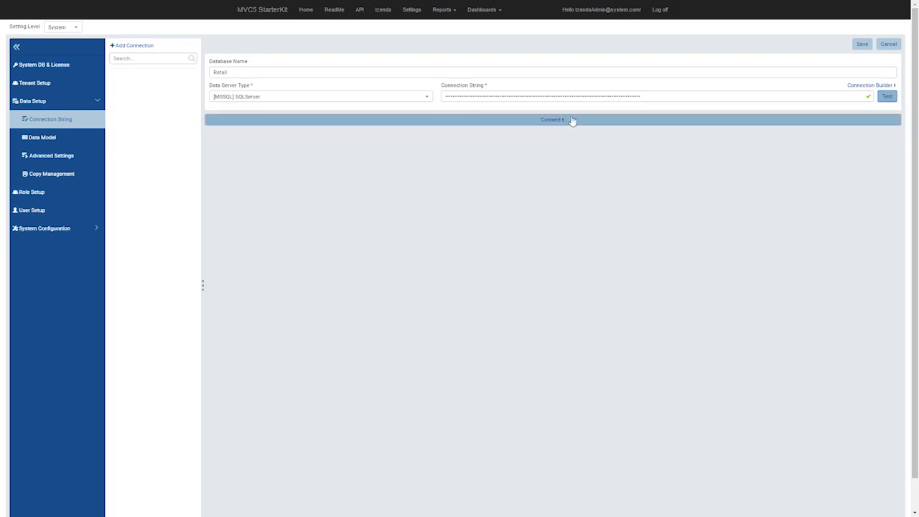
click(566, 122)
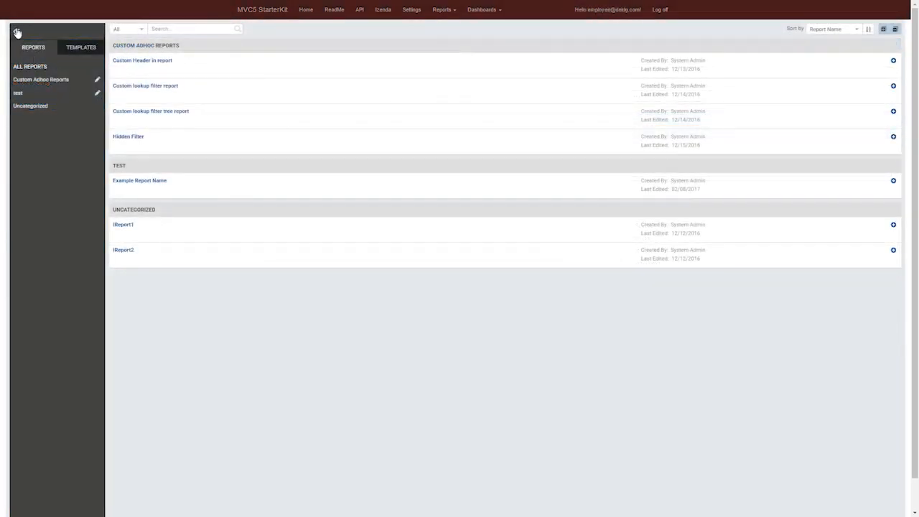
Look through the DELDG tenant's reports, templates and report options, and open the report list for another tenant
click(15, 31)
click(16, 32)
click(77, 48)
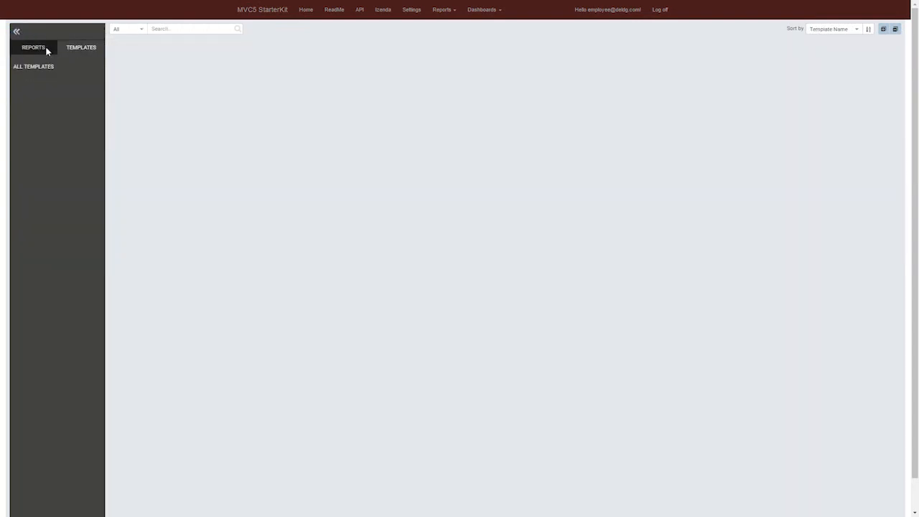
click(46, 47)
click(440, 9)
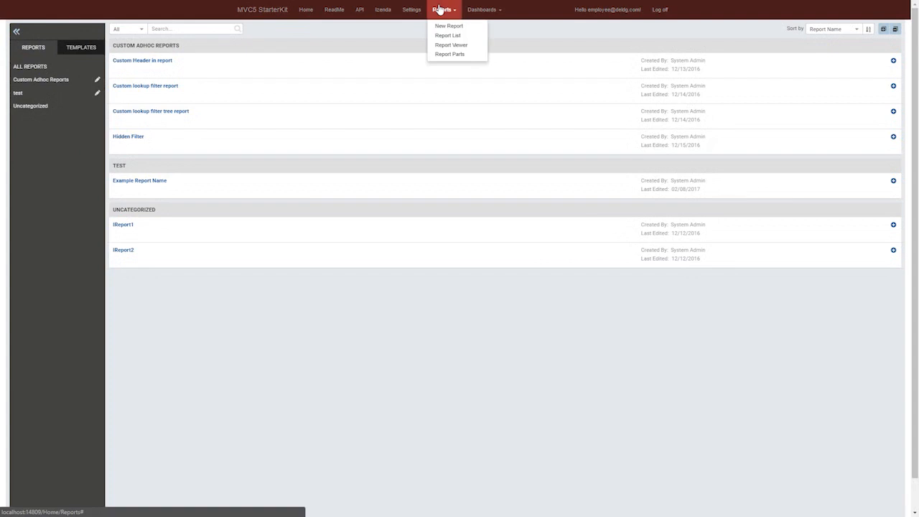
click(439, 10)
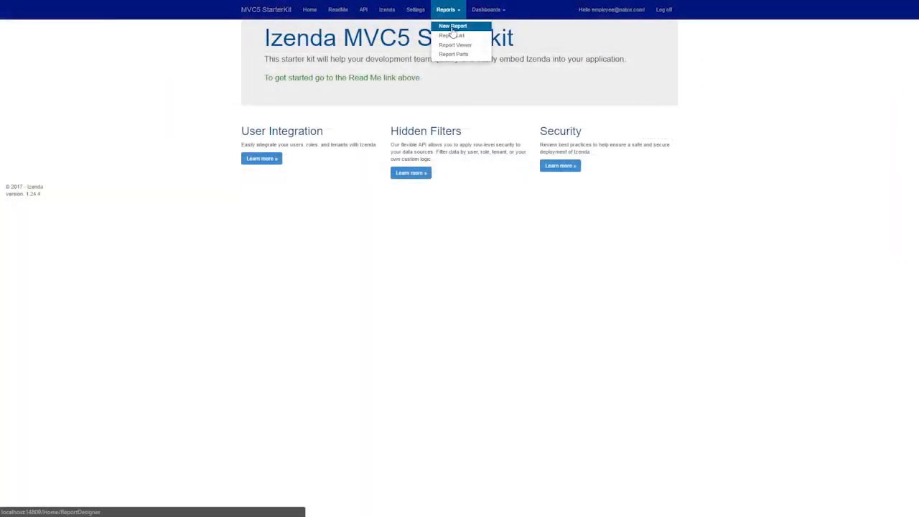
click(451, 35)
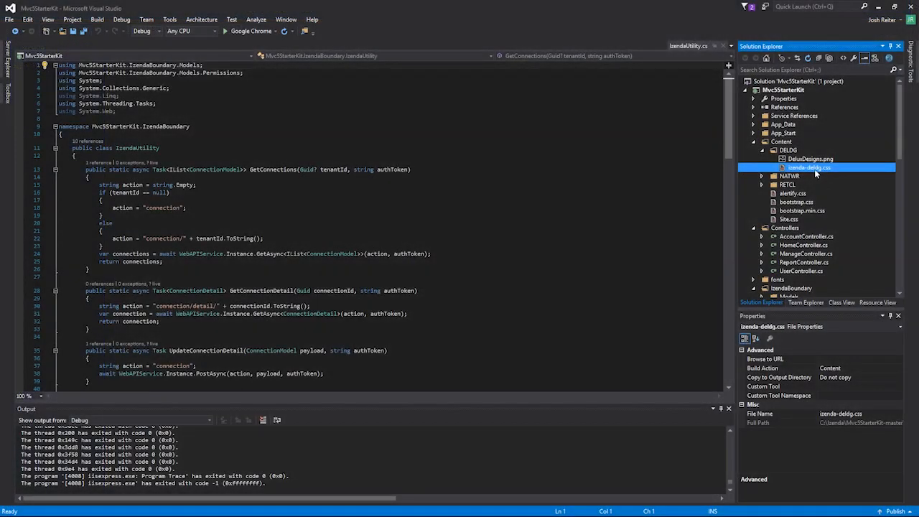
In Visual Studio, examine alertify.css in the Content folder and WebAPIService.cs in the IzendaBoundary folder
click(808, 194)
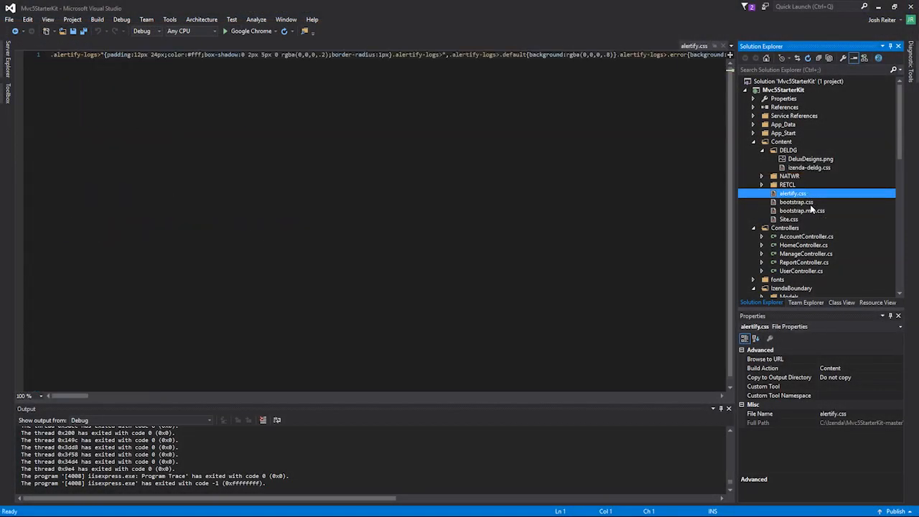
scroll(810, 210, down, 4)
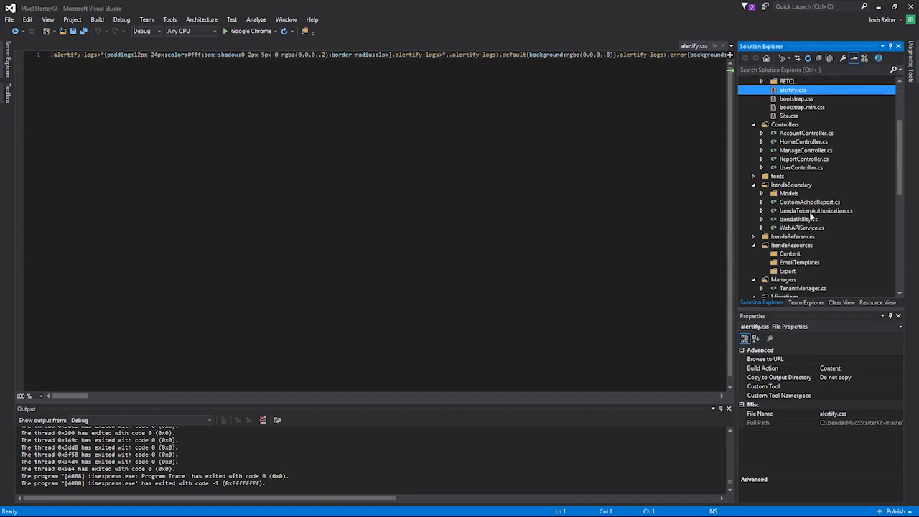
click(808, 227)
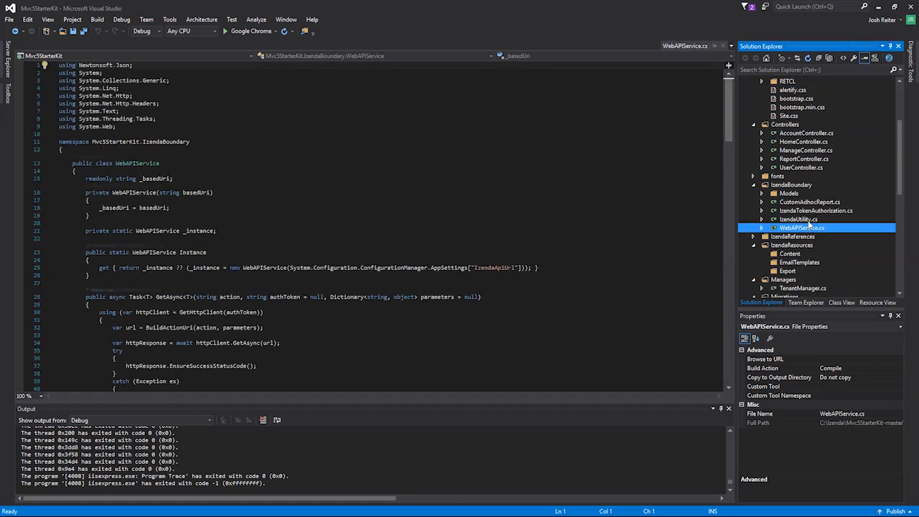
scroll(808, 226, down, 1)
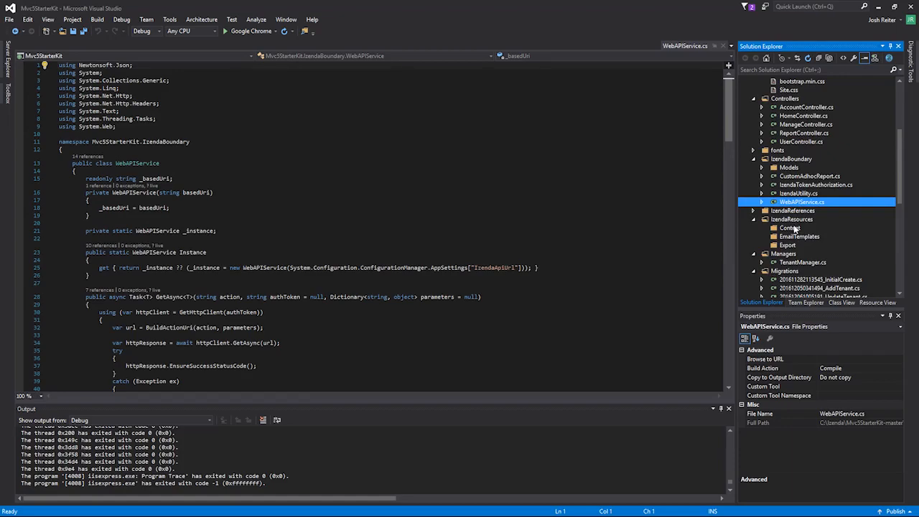
Look through the rest of the Mvc5StarterKit project's files below the IzendaResources folder in Solution Explorer
scroll(797, 236, down, 1)
click(801, 254)
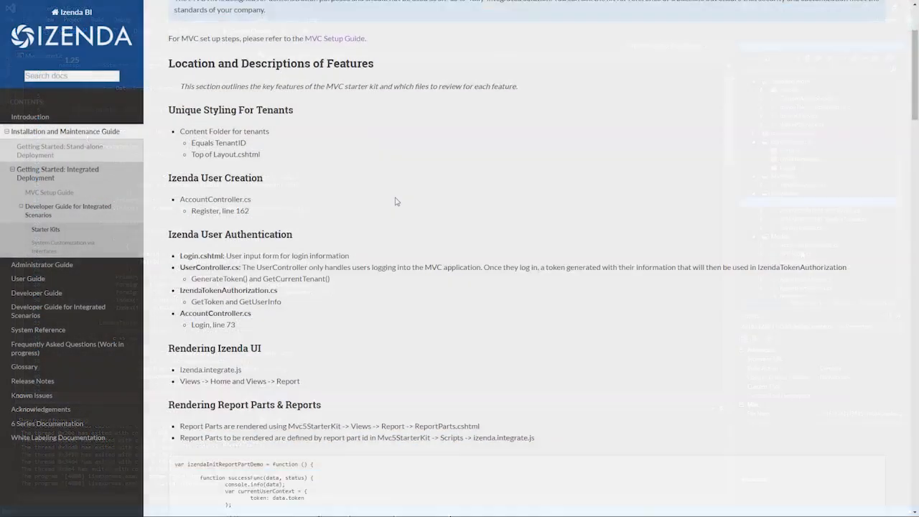
scroll(395, 199, down, 2)
scroll(395, 201, down, 3)
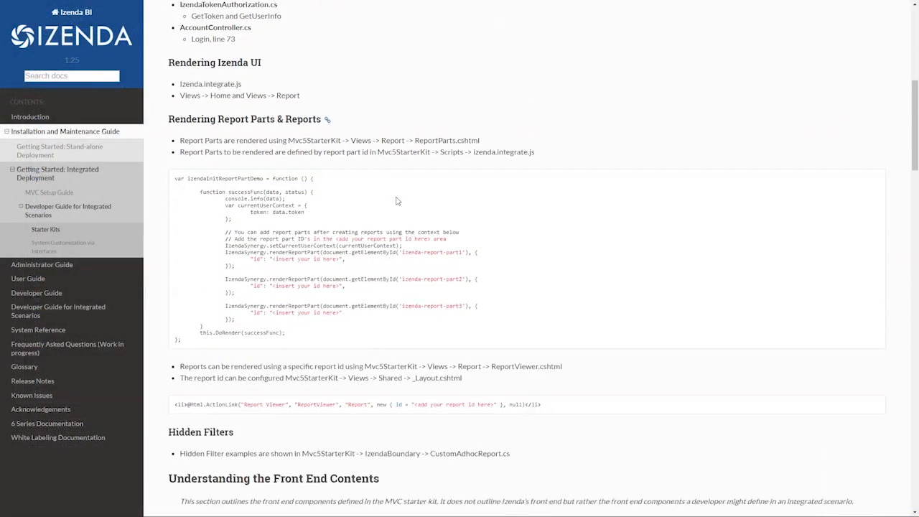
Switch to the Izenda documentation in the browser and read the Starter Kits page from Rendering Report Parts & Reports to the Web.config overview
scroll(395, 201, down, 3)
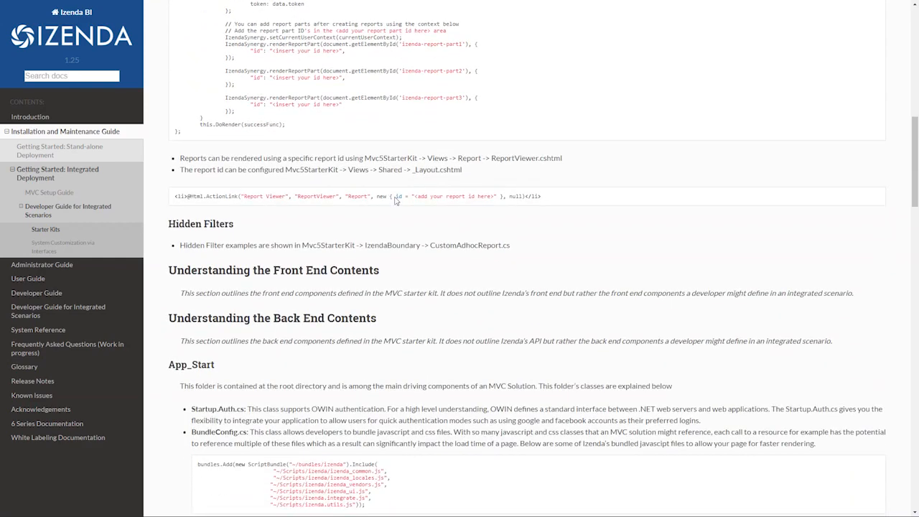
scroll(394, 202, down, 4)
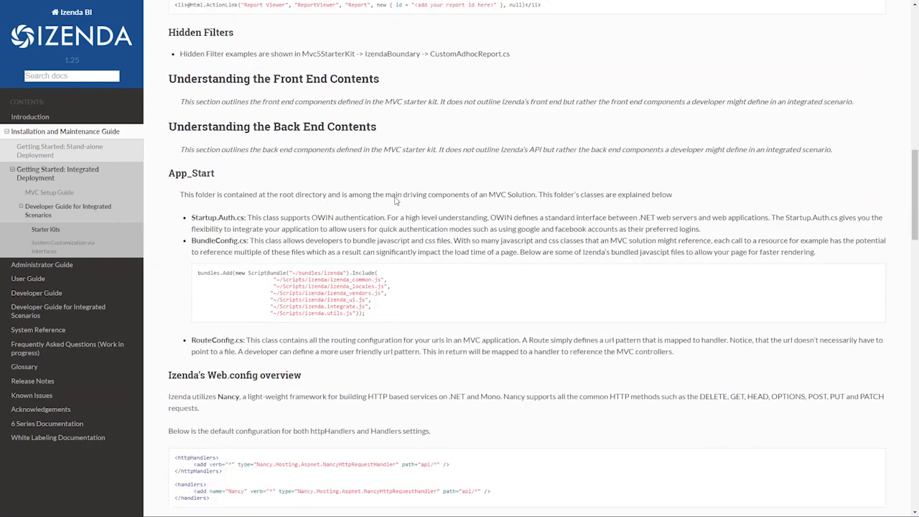
scroll(394, 204, down, 3)
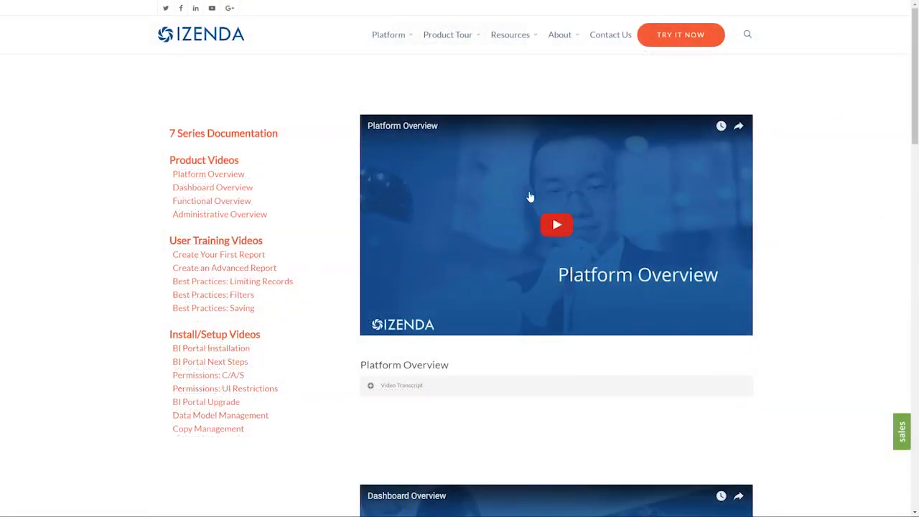
Browse the Izenda website's product videos, then open the Create Your First Report training video entry and read its description
scroll(533, 199, down, 4)
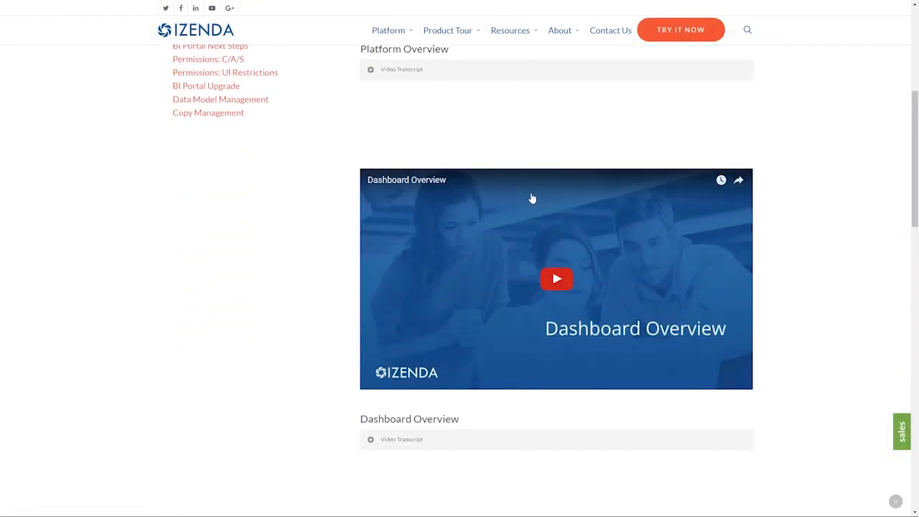
scroll(531, 198, up, 4)
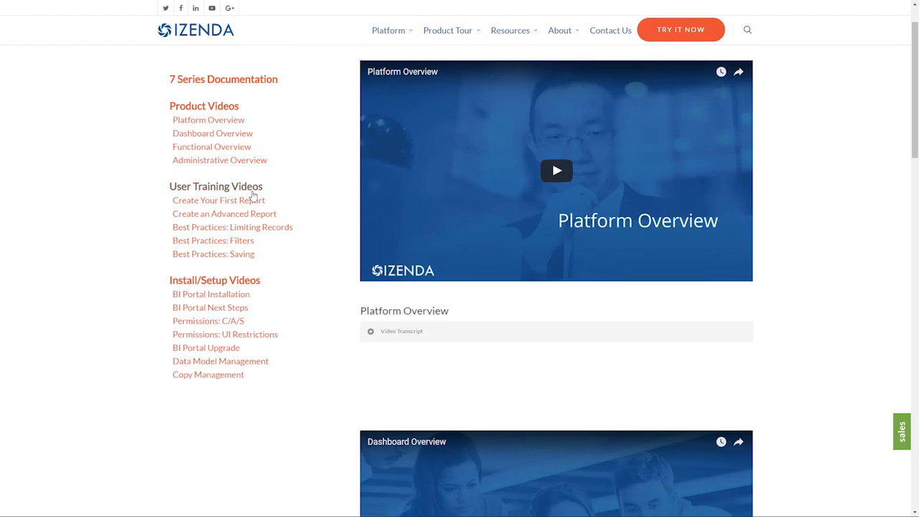
click(254, 200)
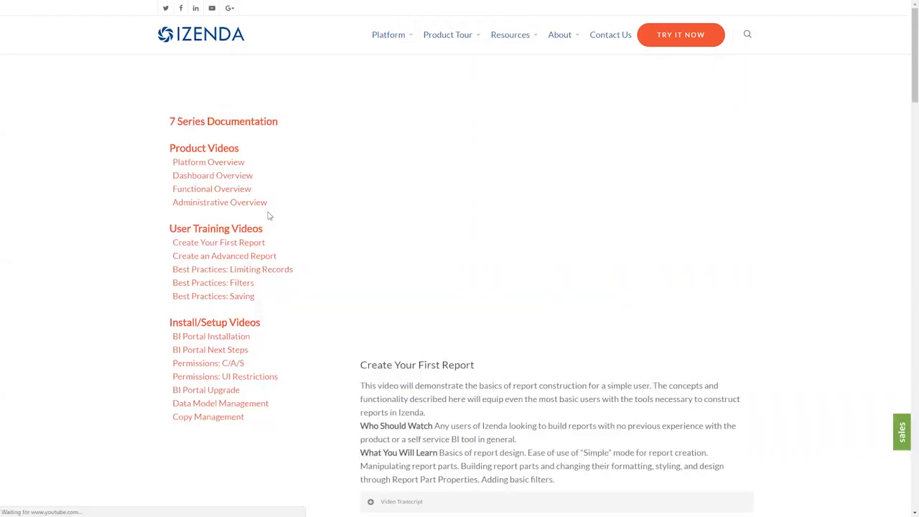
scroll(323, 228, down, 2)
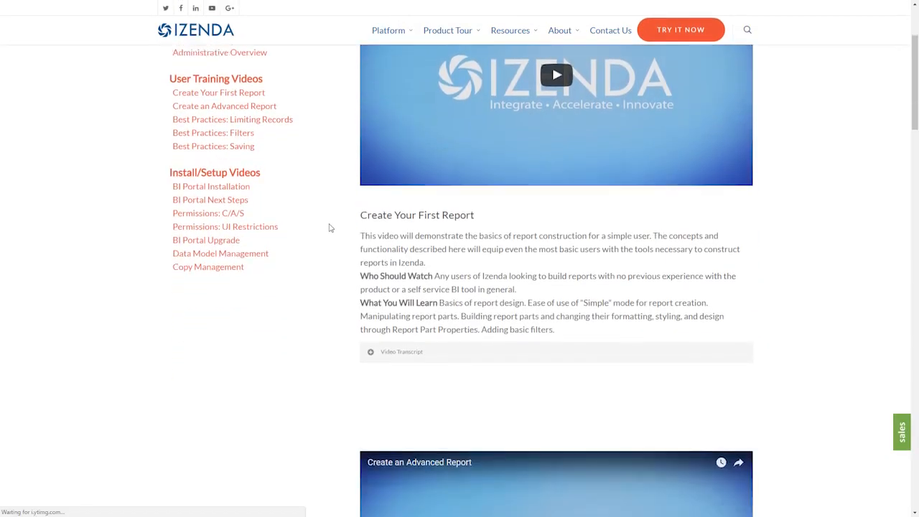